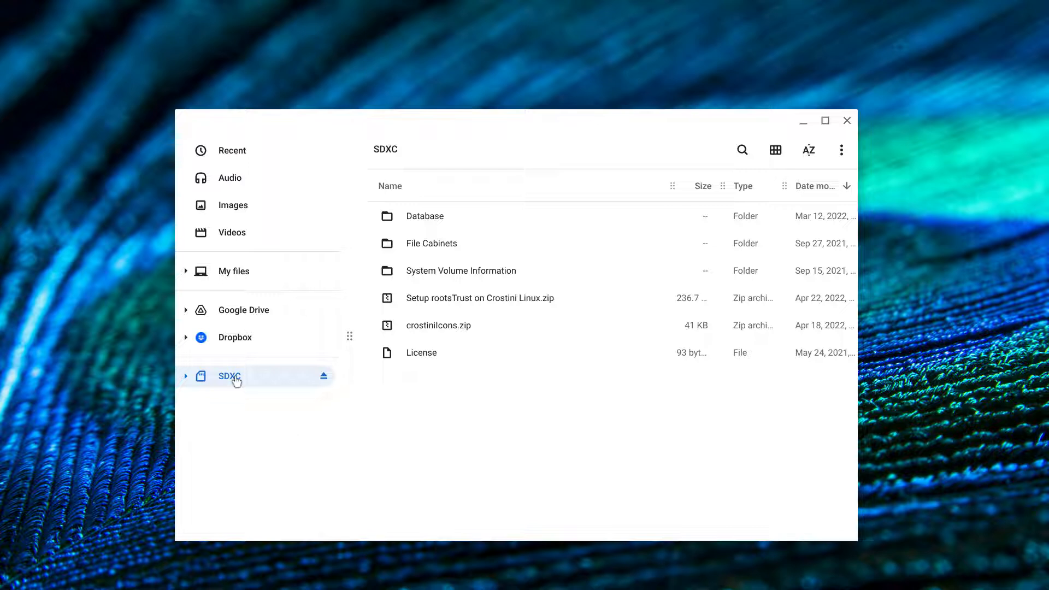
Step: Share the SDXC card with Linux so that Linux apps can access its files
right_click(236, 380)
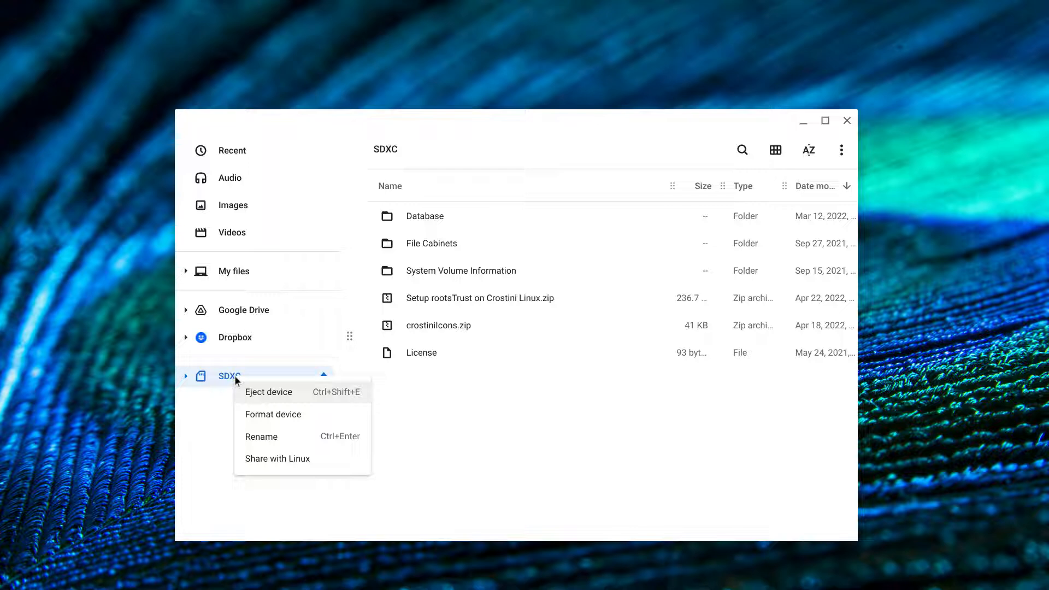
left_click(282, 459)
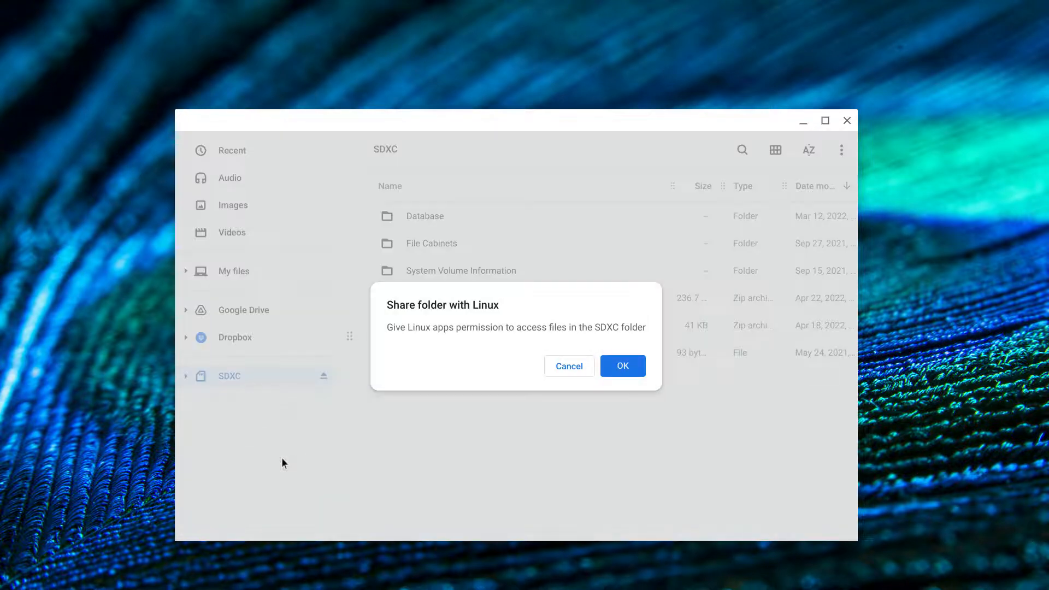
left_click(629, 365)
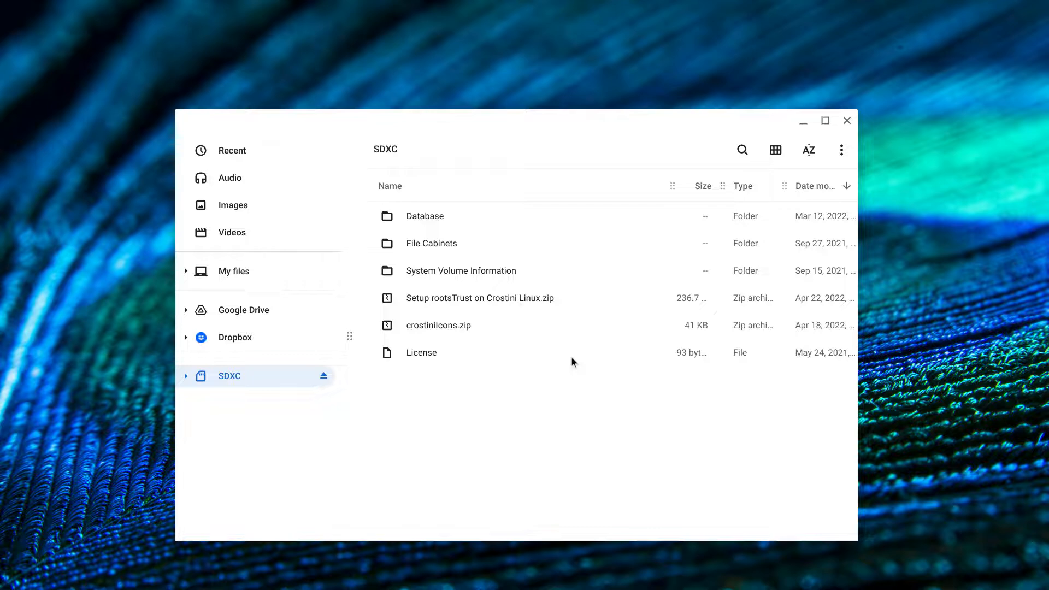
Step: Switch to rootsTrust on the Linux desk and check the absolute path of the Documents file cabinet in the preferences
key("F5")
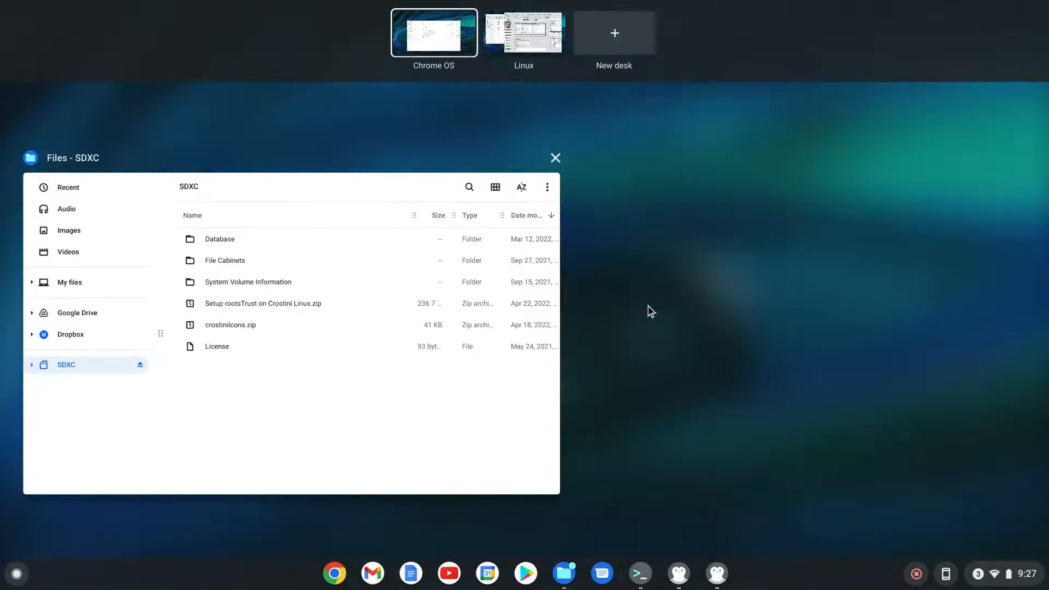
left_click(533, 35)
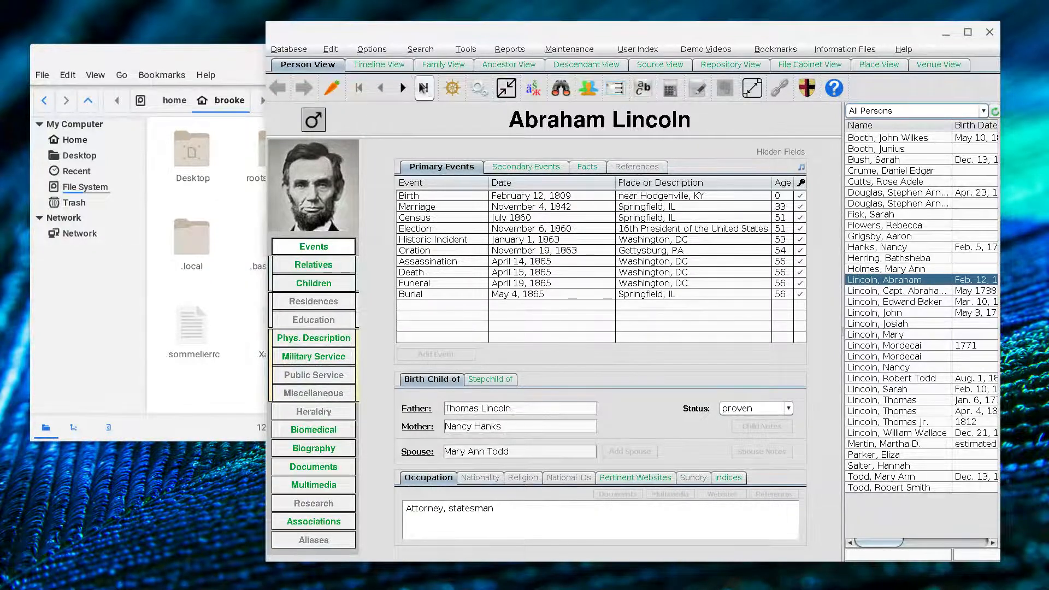
left_click(480, 93)
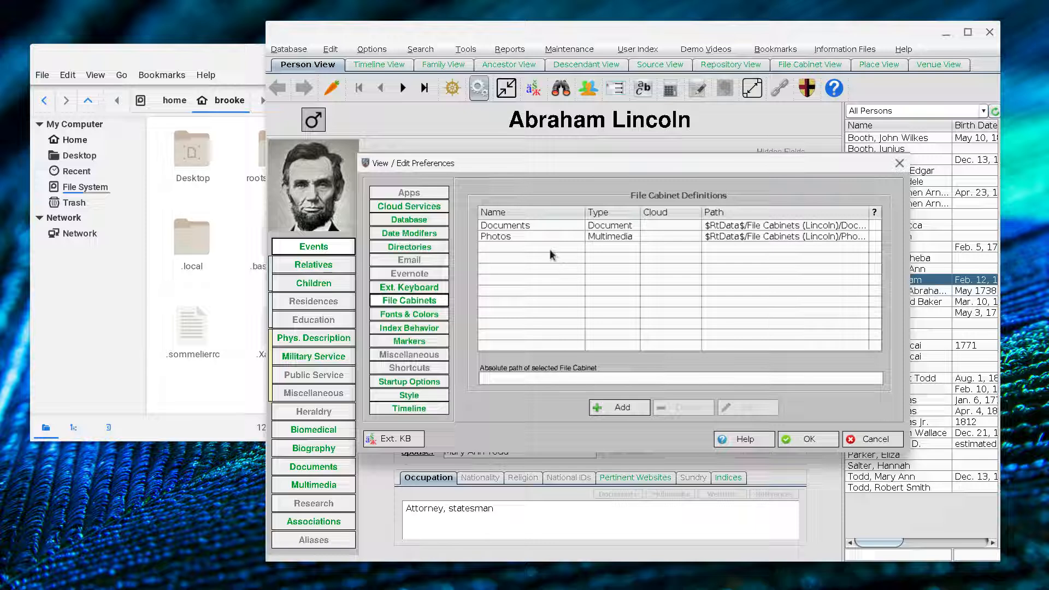
left_click(761, 227)
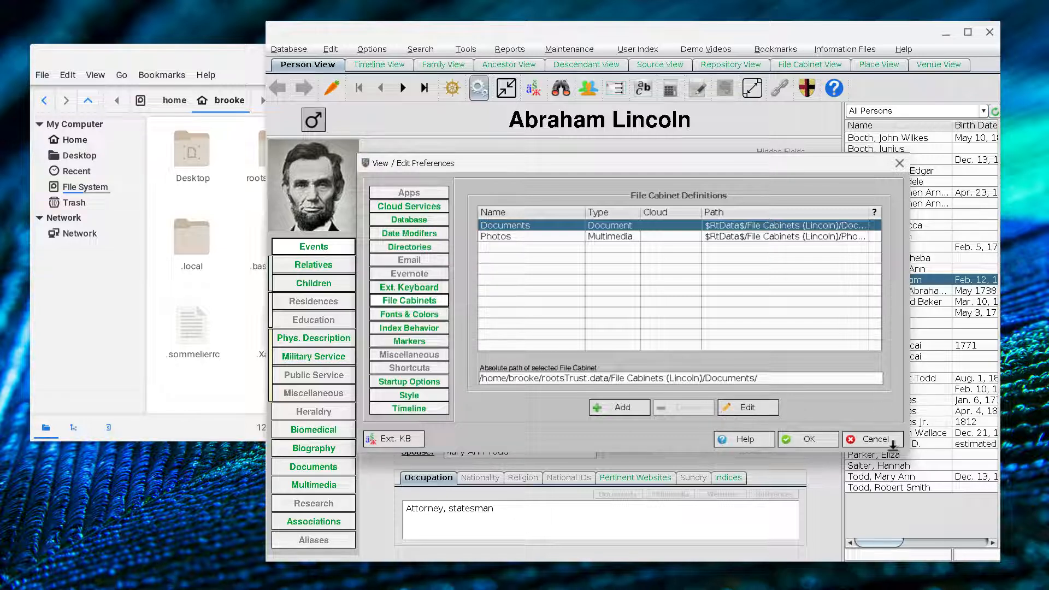
left_click(862, 439)
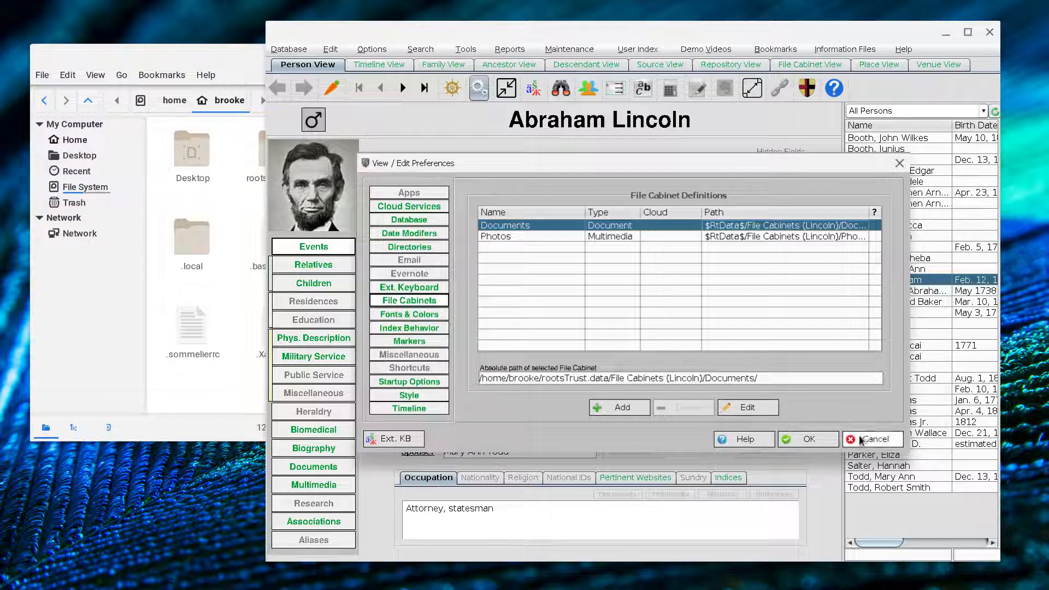
Step: View Abraham Lincoln's Emancipation Proclamation document and his 1865 photo to check where the linked files are stored
left_click(316, 468)
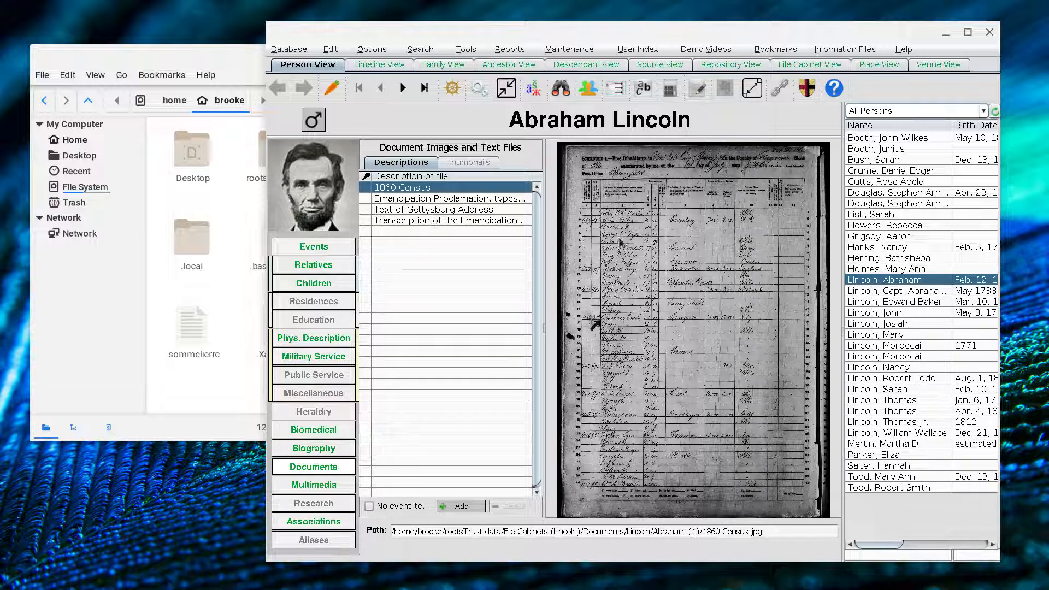
left_click(418, 200)
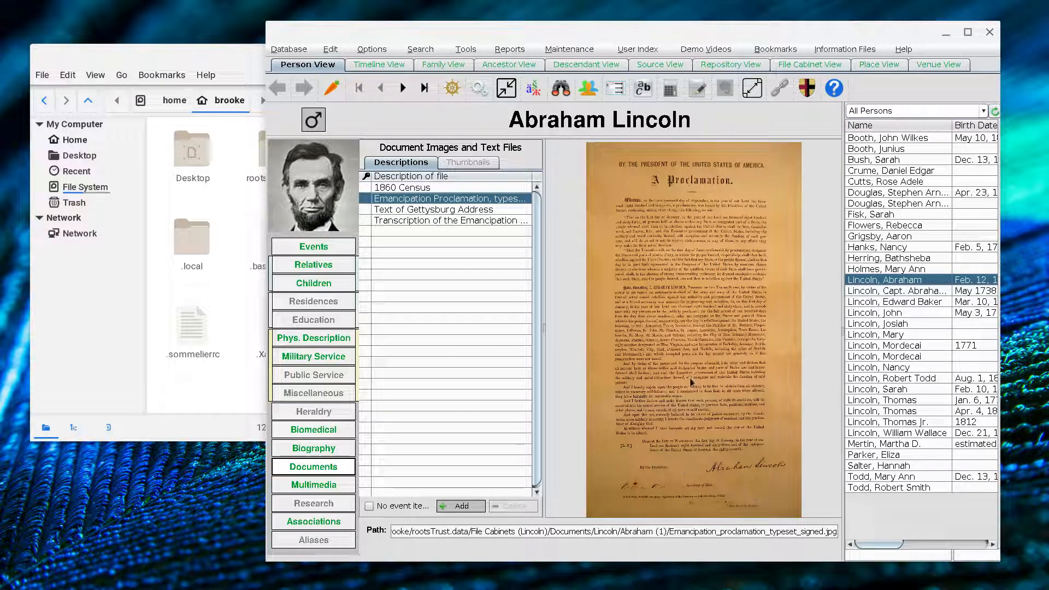
left_click(313, 484)
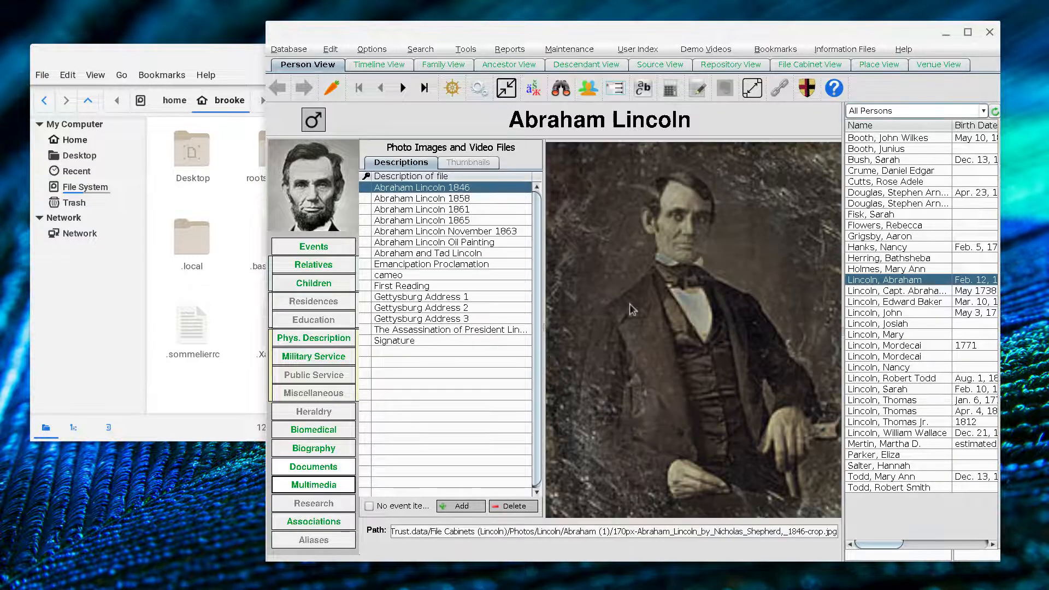
left_click(442, 220)
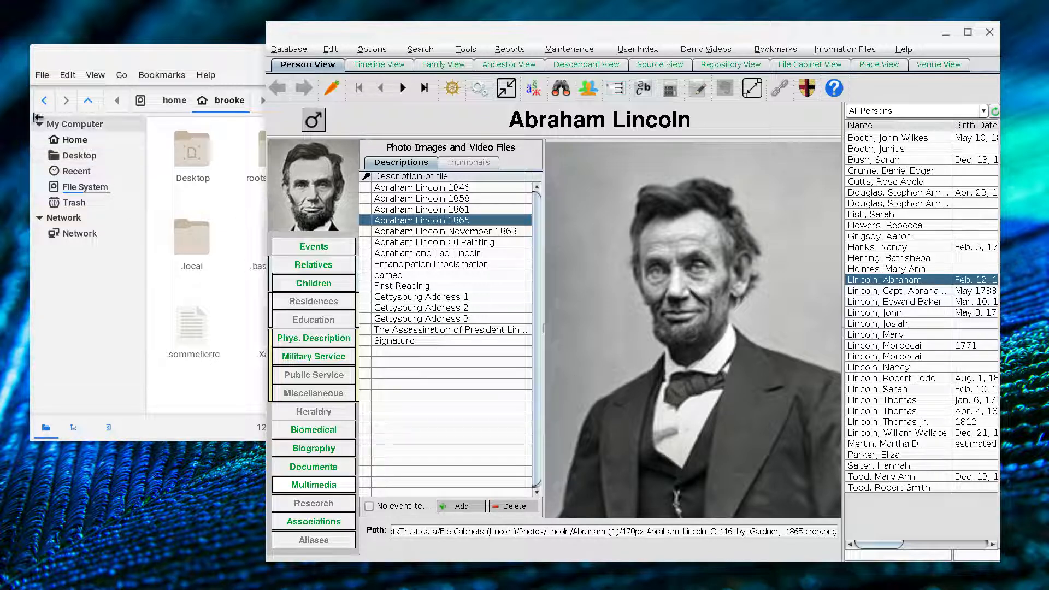
Step: In the Linux file manager, expand mnt/chromeos/removable/SDXC from the file system root to examine the shared card's contents
left_click(99, 188)
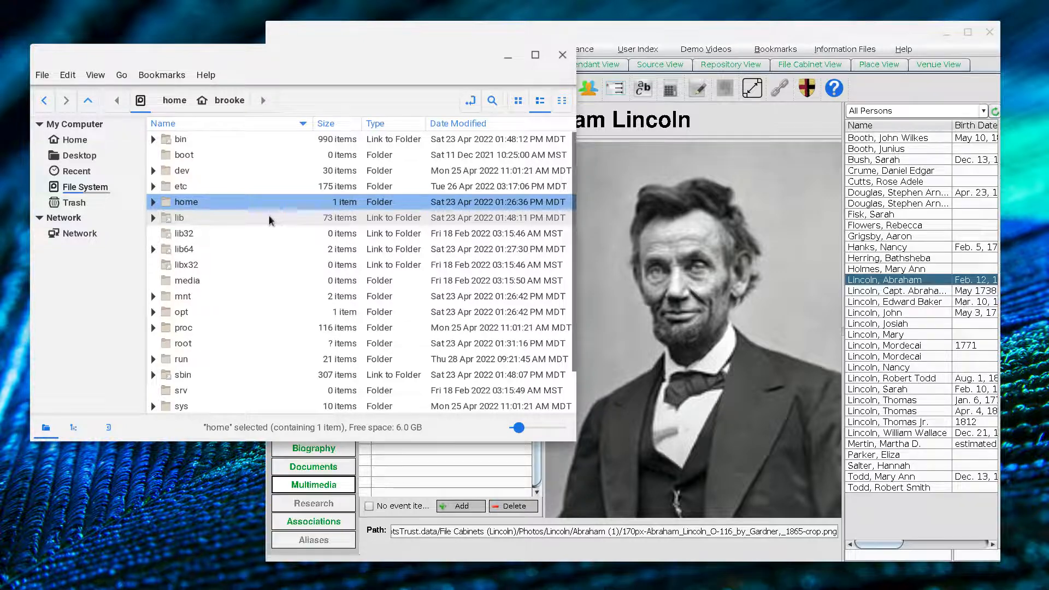
left_click(154, 298)
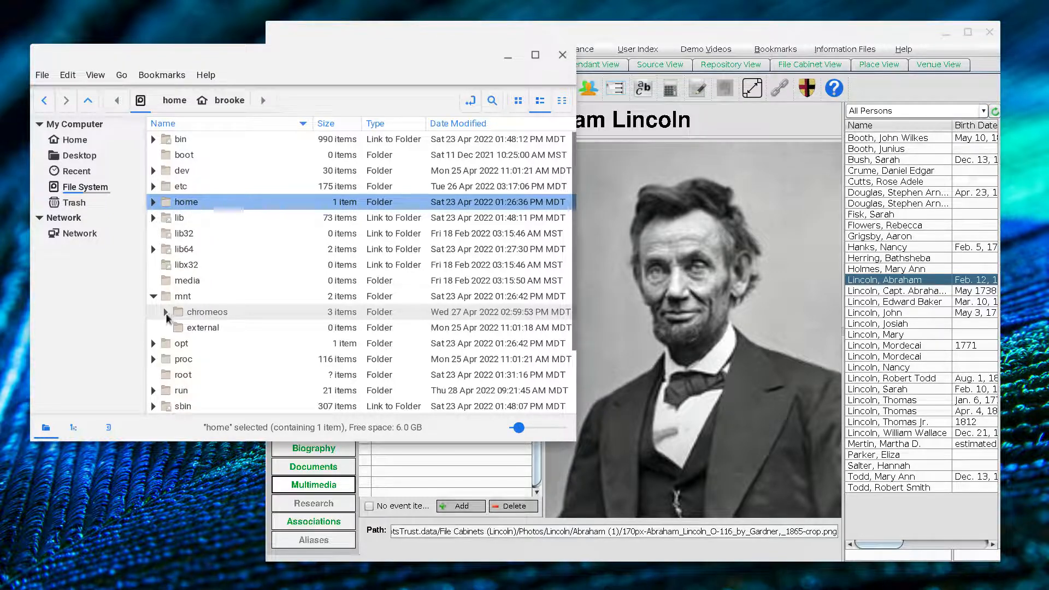
left_click(166, 312)
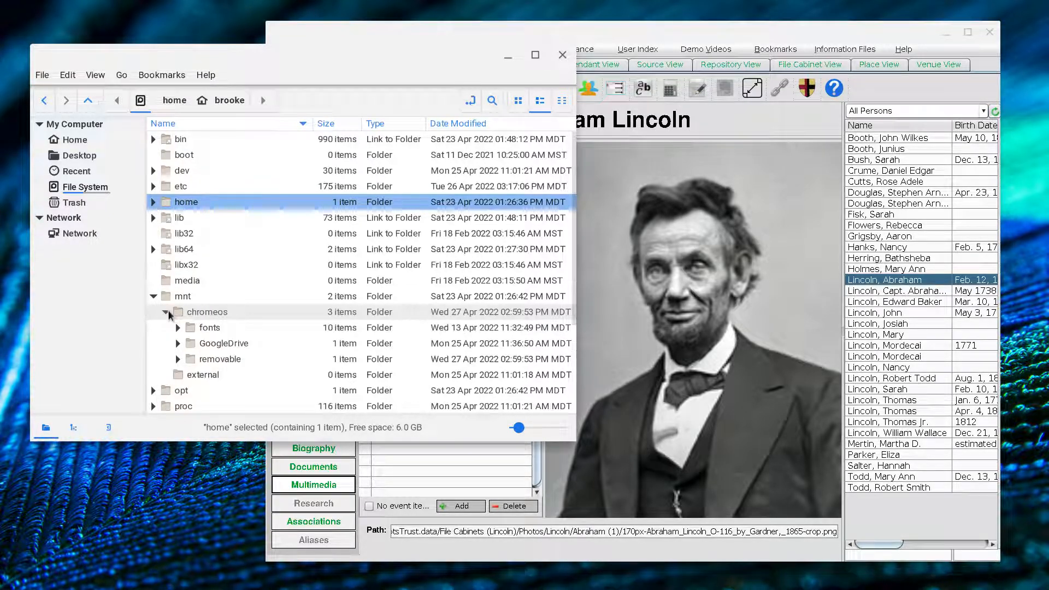
left_click(178, 359)
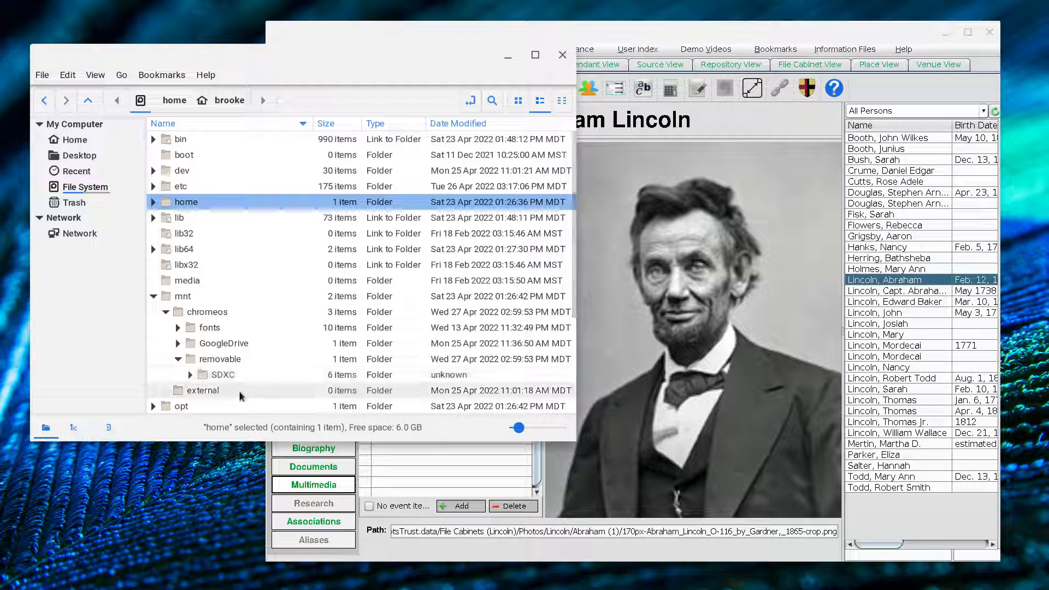
left_click(191, 374)
scroll(322, 307, "down", 3)
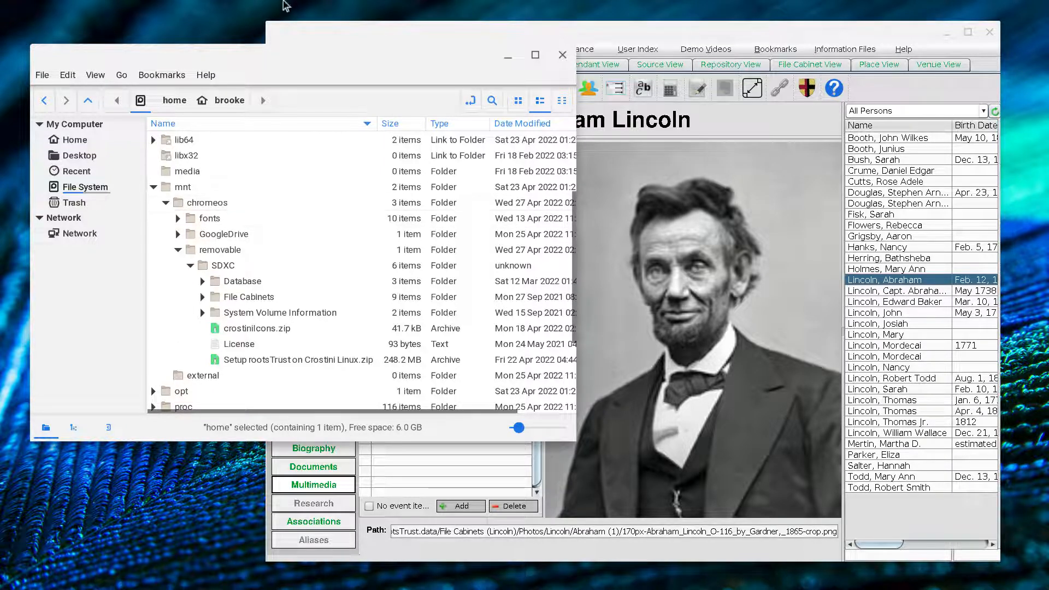
Step: Show Abraham Lincoln's events in rootsTrust again and return to the Chrome OS desk
left_click(654, 34)
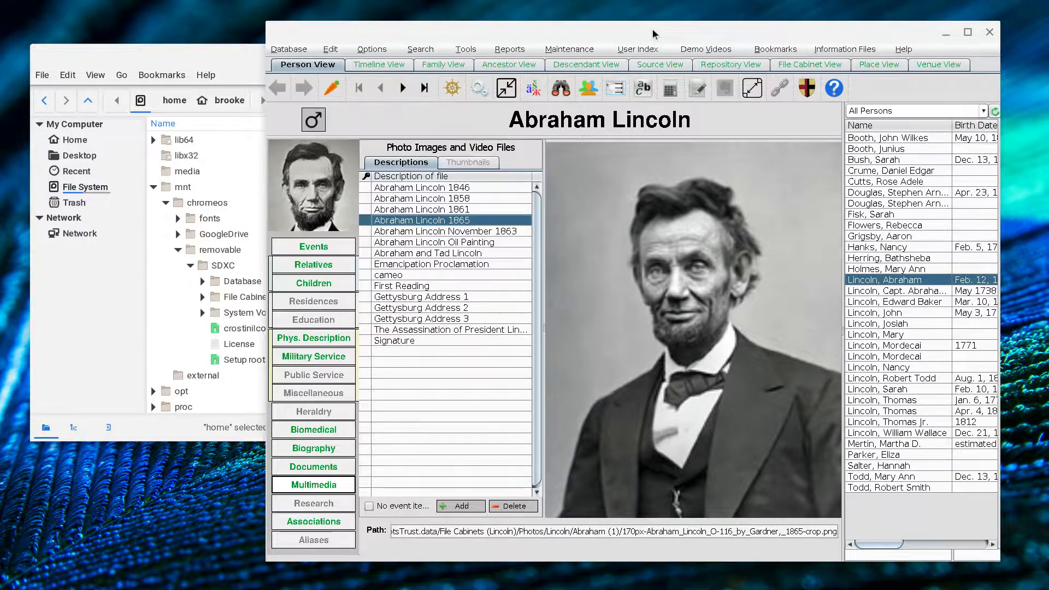
left_click(310, 251)
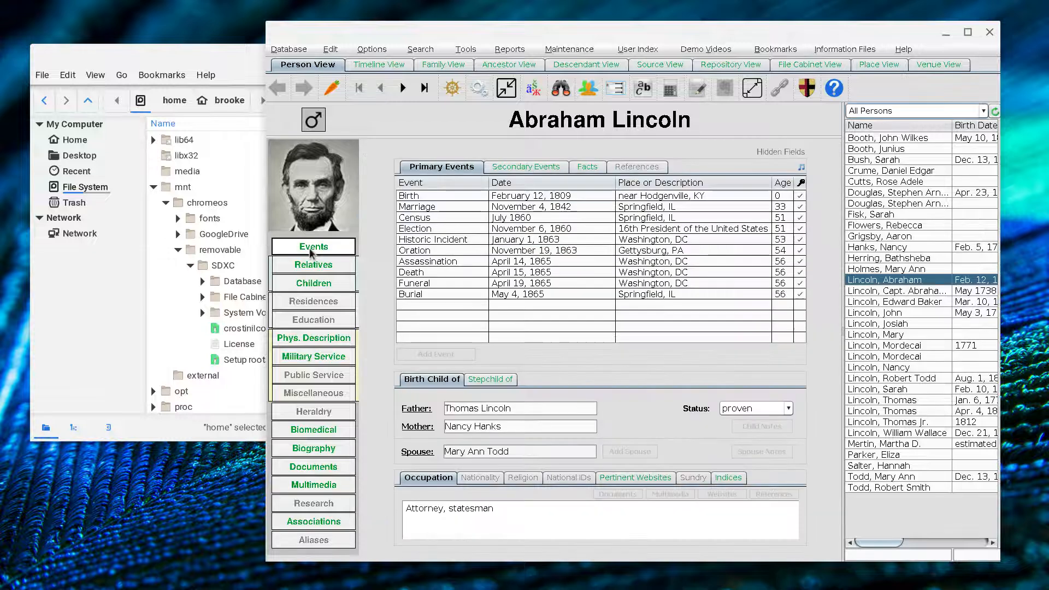
key("F5")
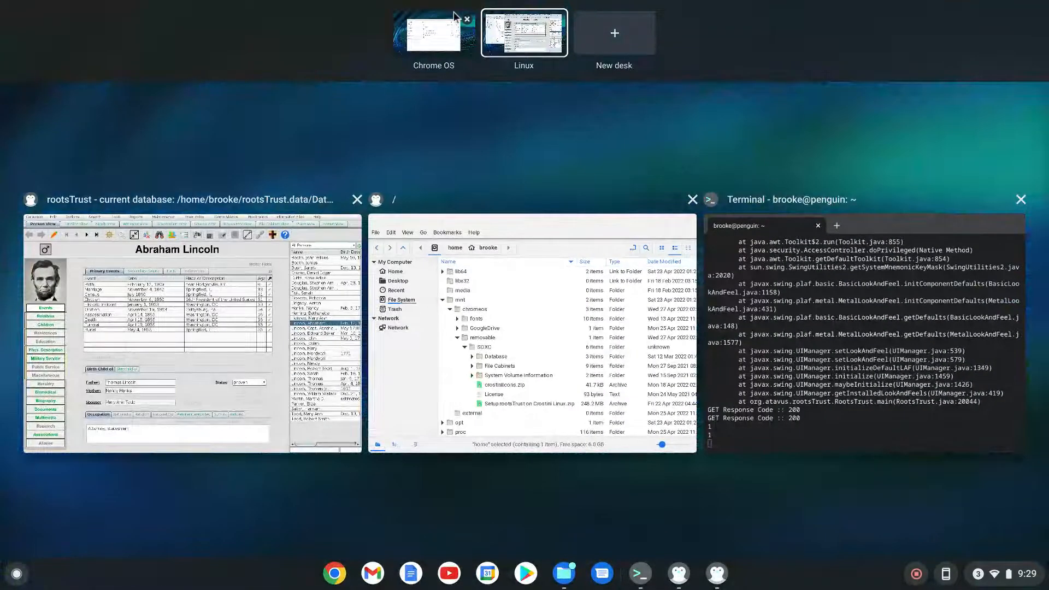
left_click(443, 40)
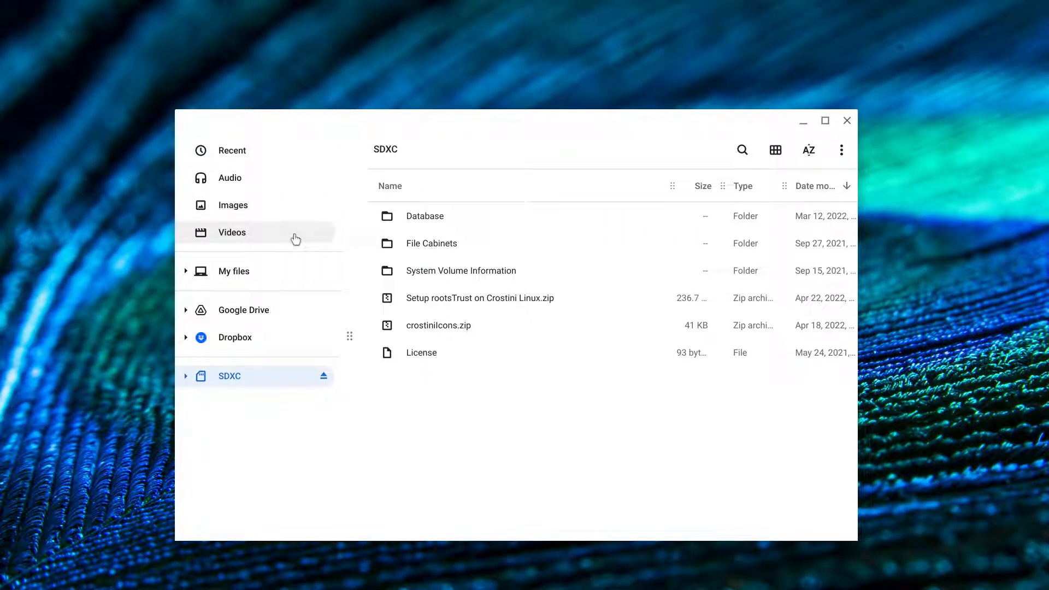
Step: Expand the SDXC card's folder tree, then open a second Files window and move it clear of the first one
left_click(186, 376)
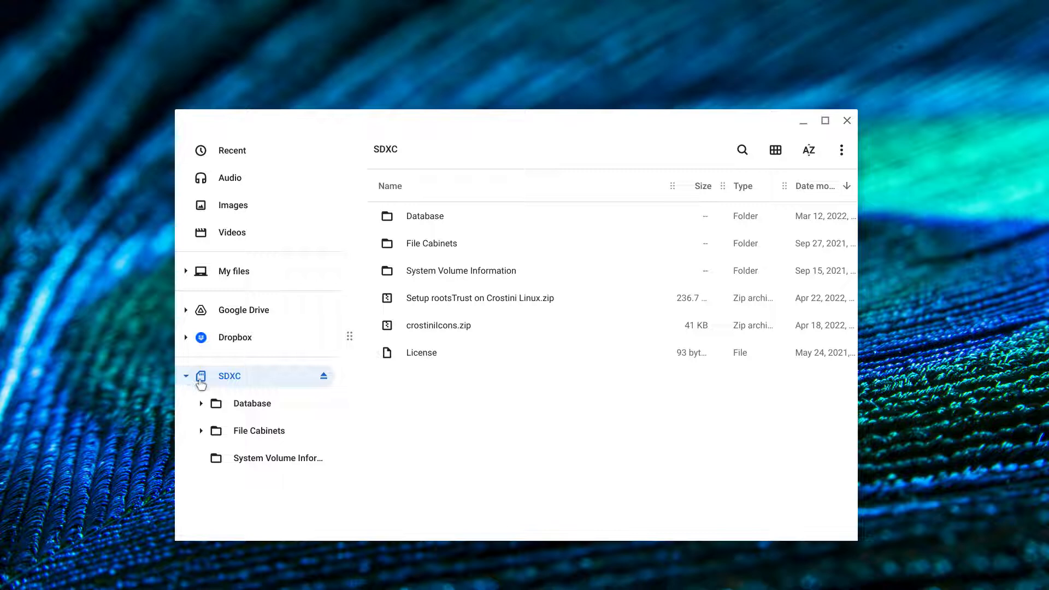
mouse_move(424, 588)
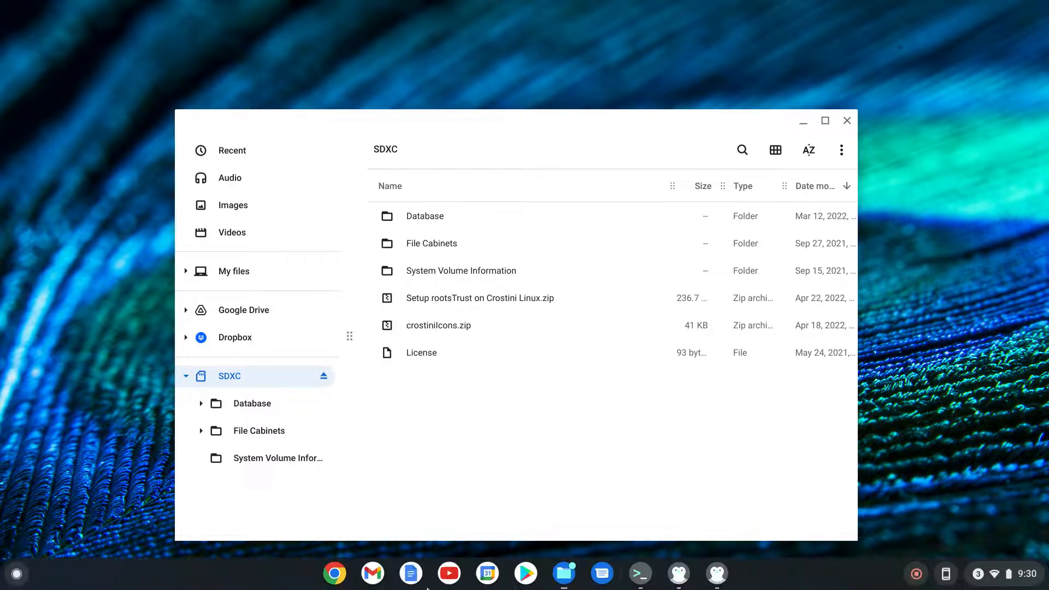
left_click(568, 577)
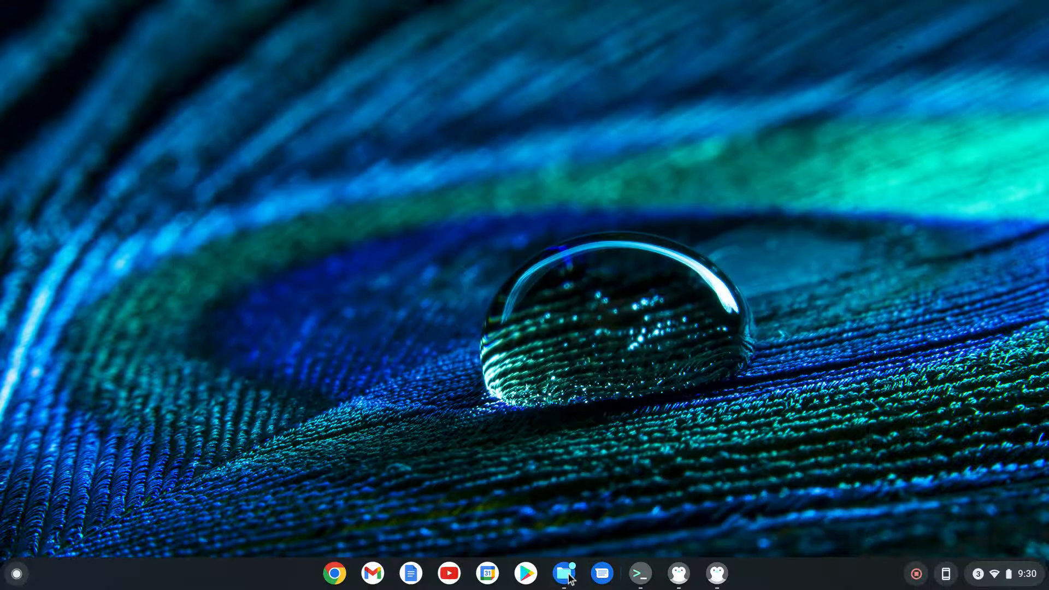
left_click(568, 577)
right_click(569, 578)
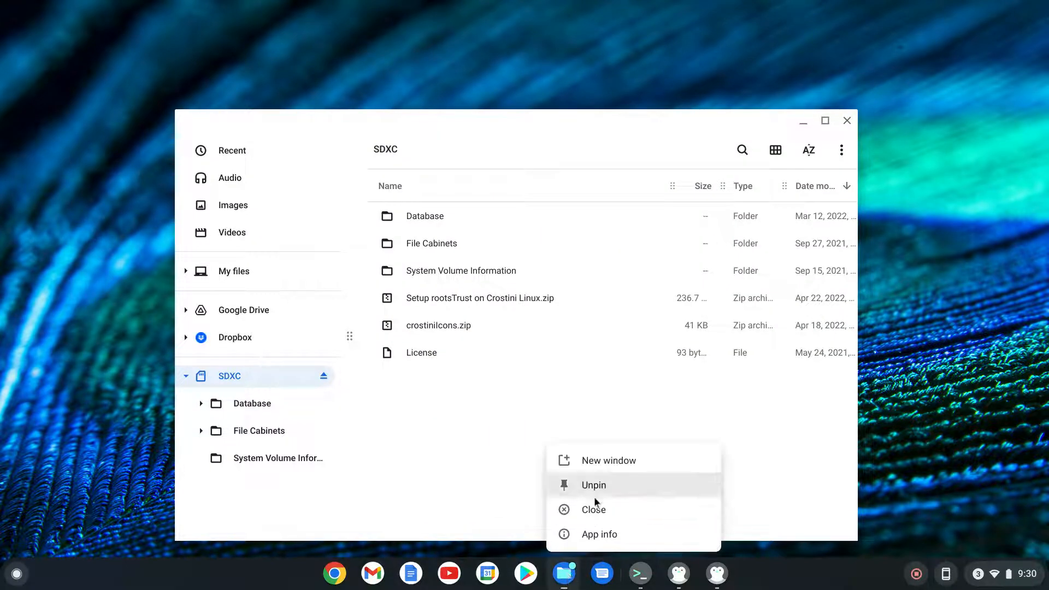
left_click(615, 460)
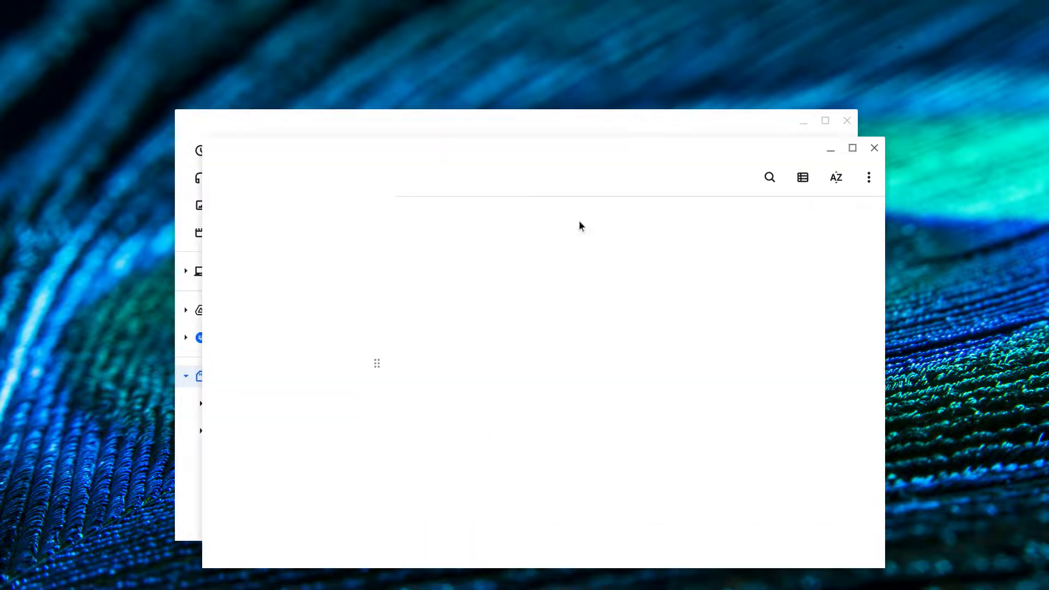
left_click_drag(516, 159, 672, 35)
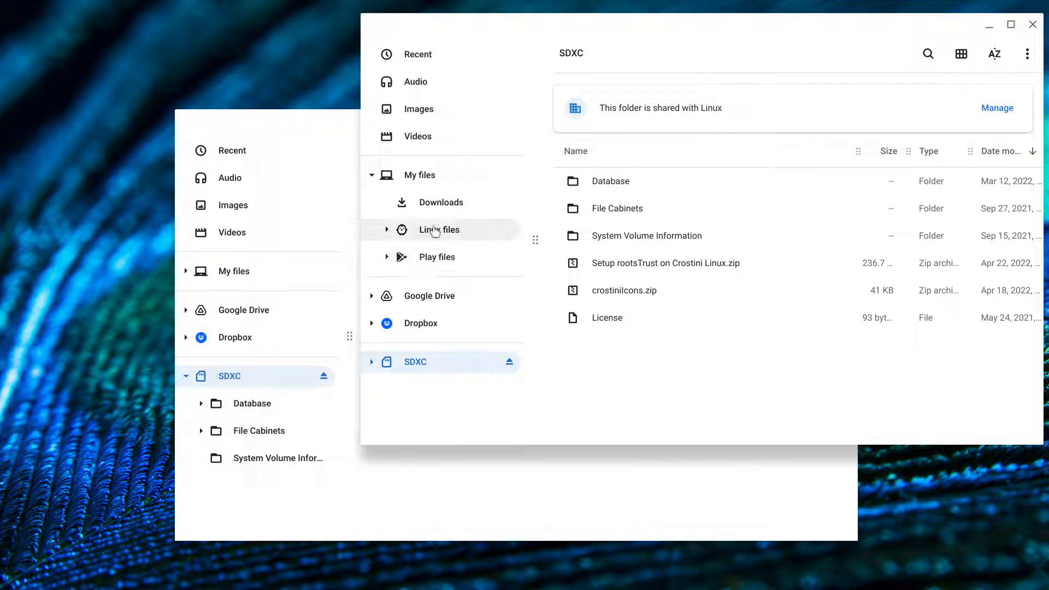
Step: Cut the File Cabinets (Lincoln) folder from rootsTrust.data under Linux files
left_click(387, 231)
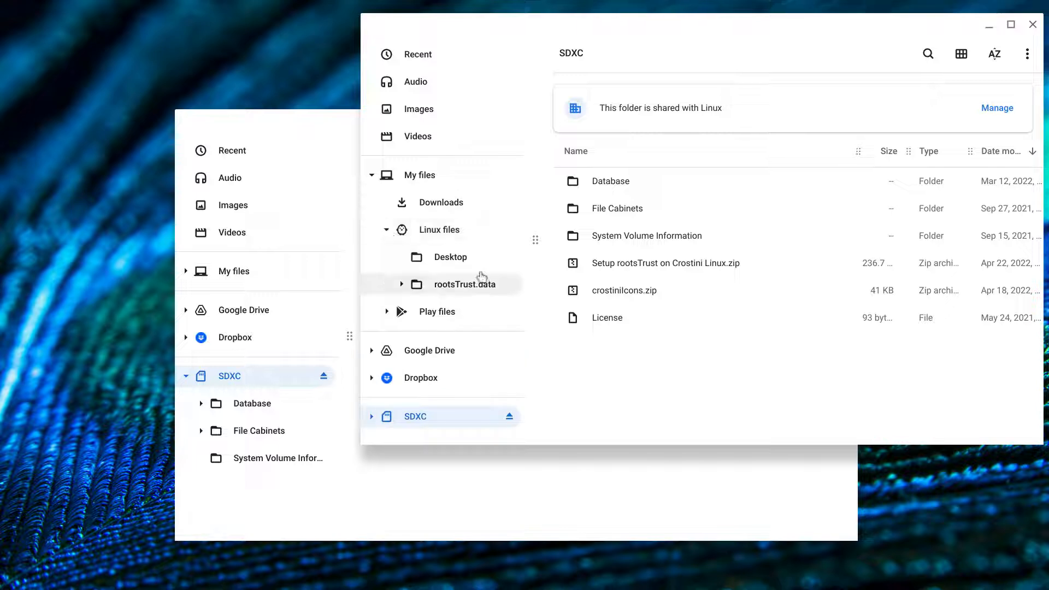
left_click(453, 288)
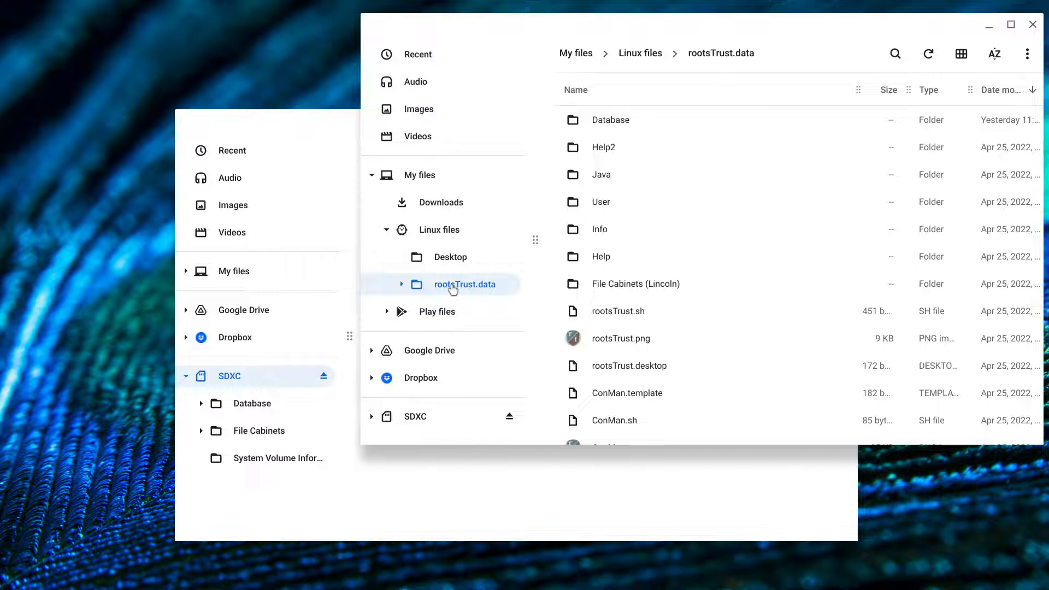
right_click(661, 285)
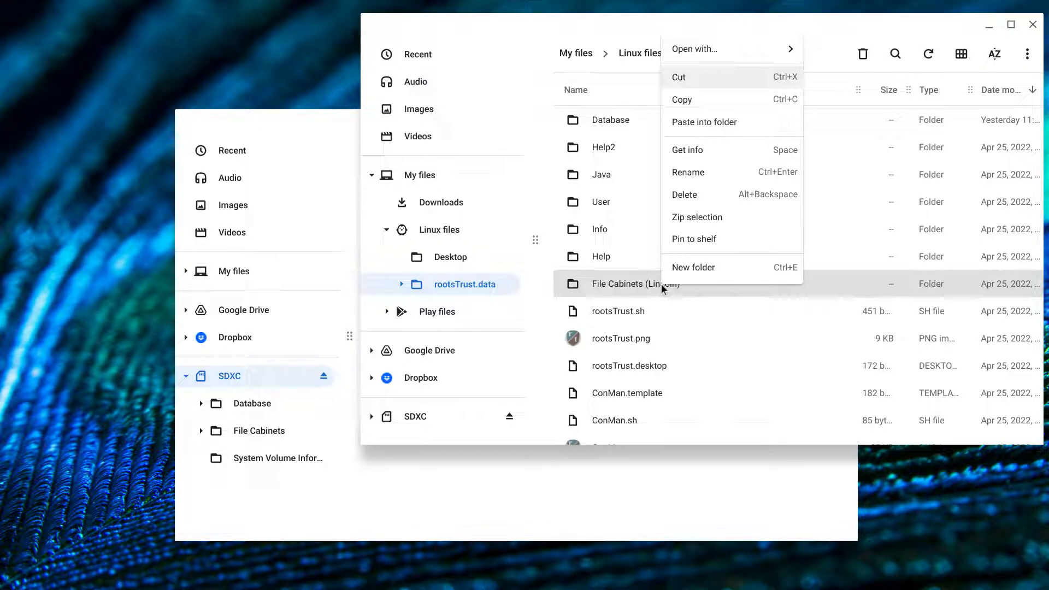
left_click(686, 77)
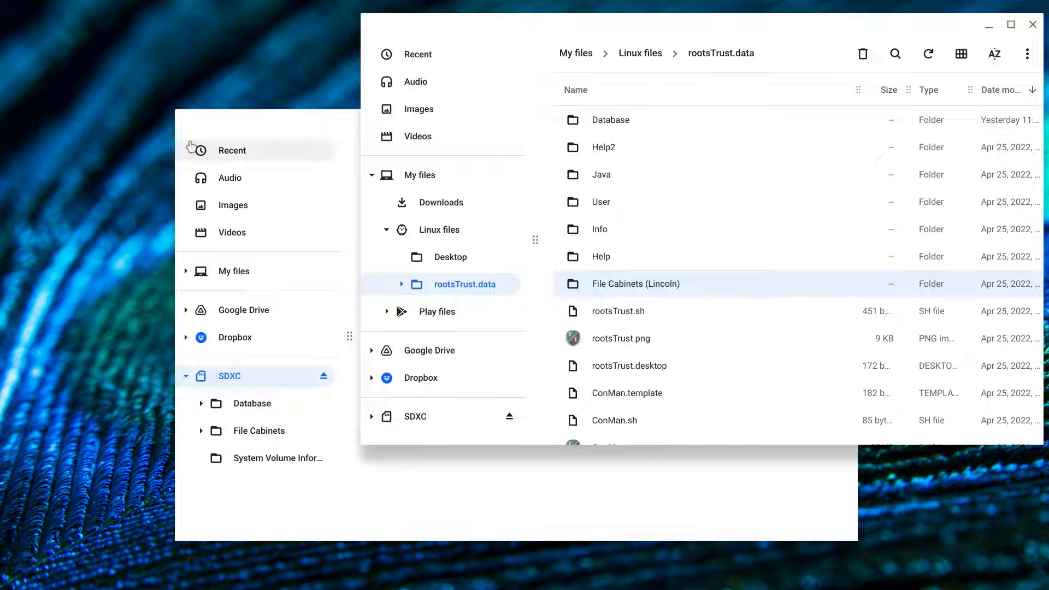
Step: Paste the cut File Cabinets (Lincoln) folder into the top level of the SDXC card
left_click(224, 121)
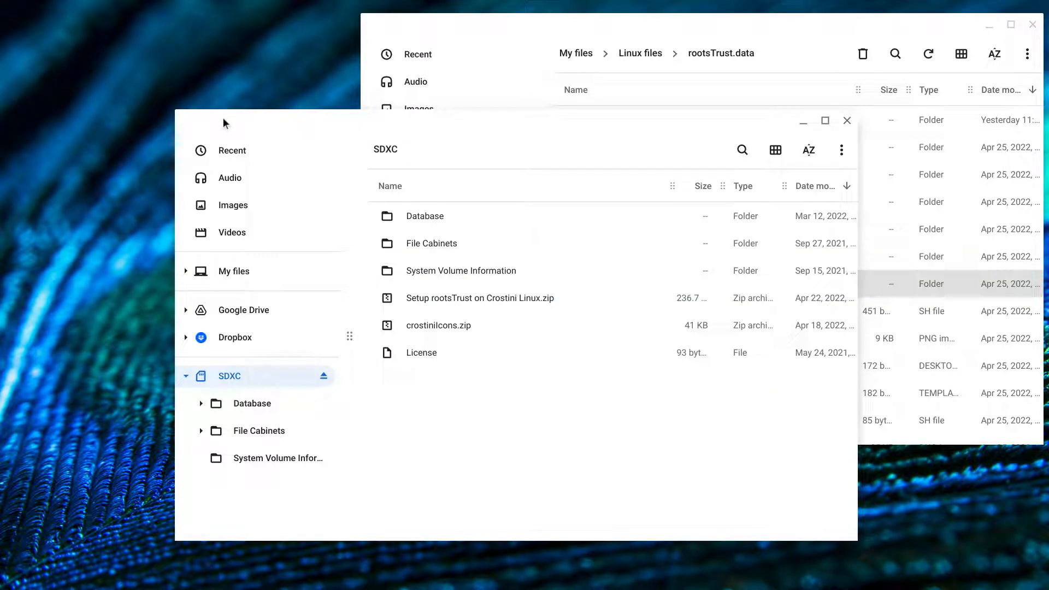
right_click(237, 378)
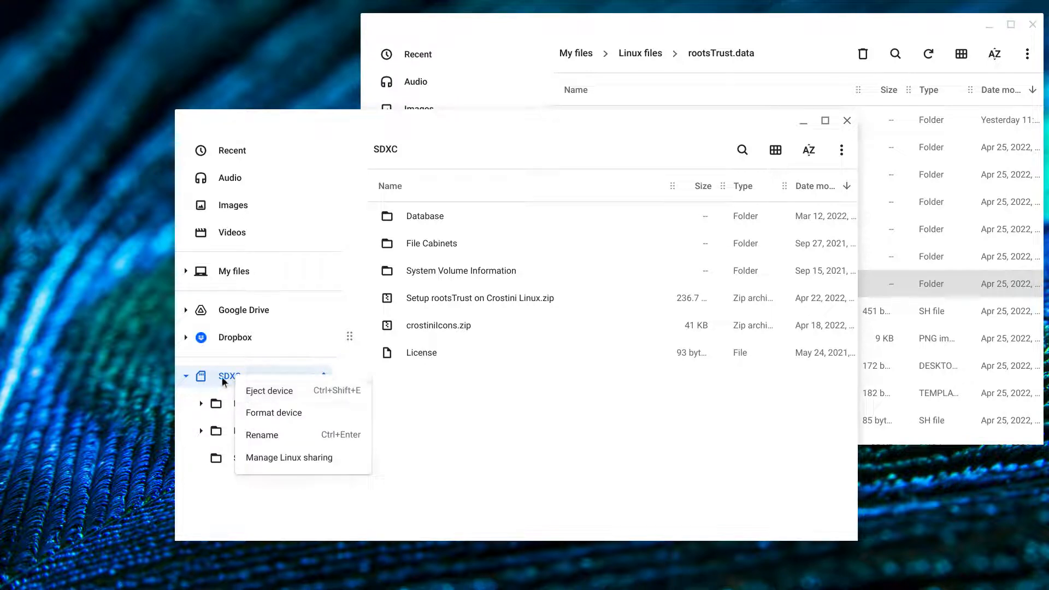
left_click(222, 379)
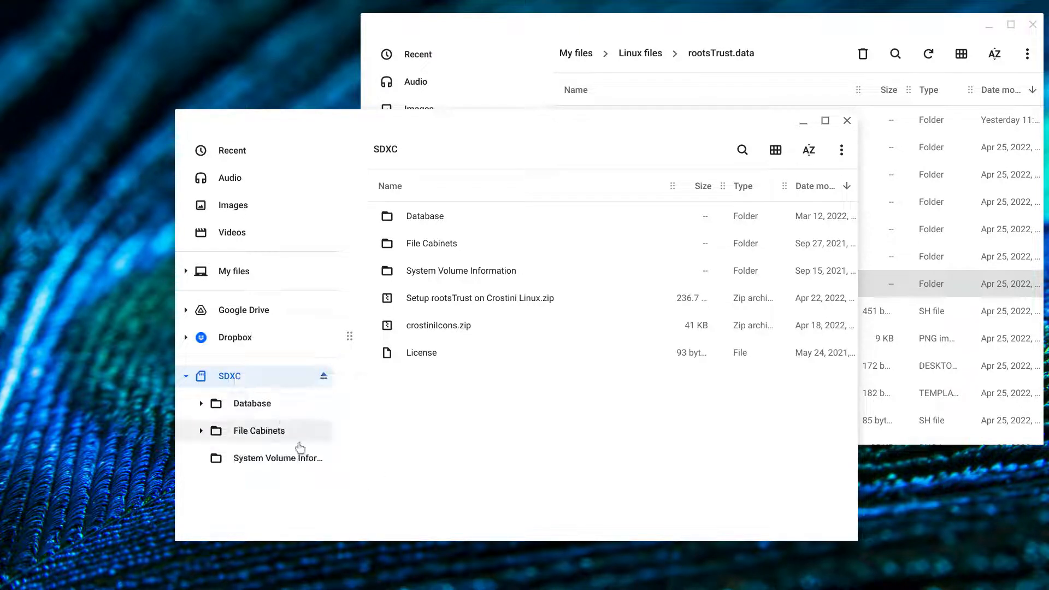
right_click(484, 434)
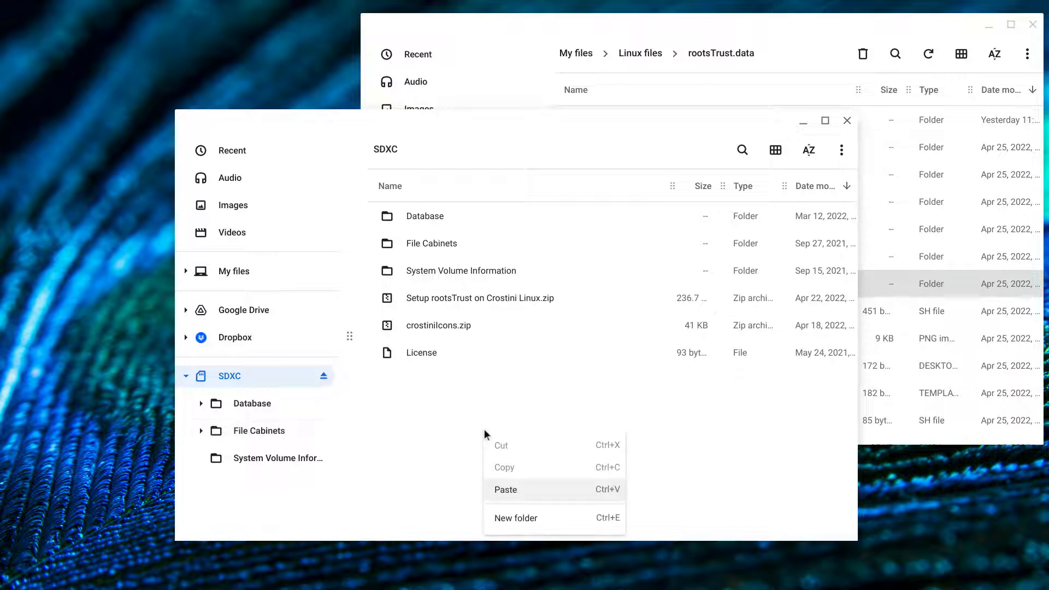
left_click(513, 488)
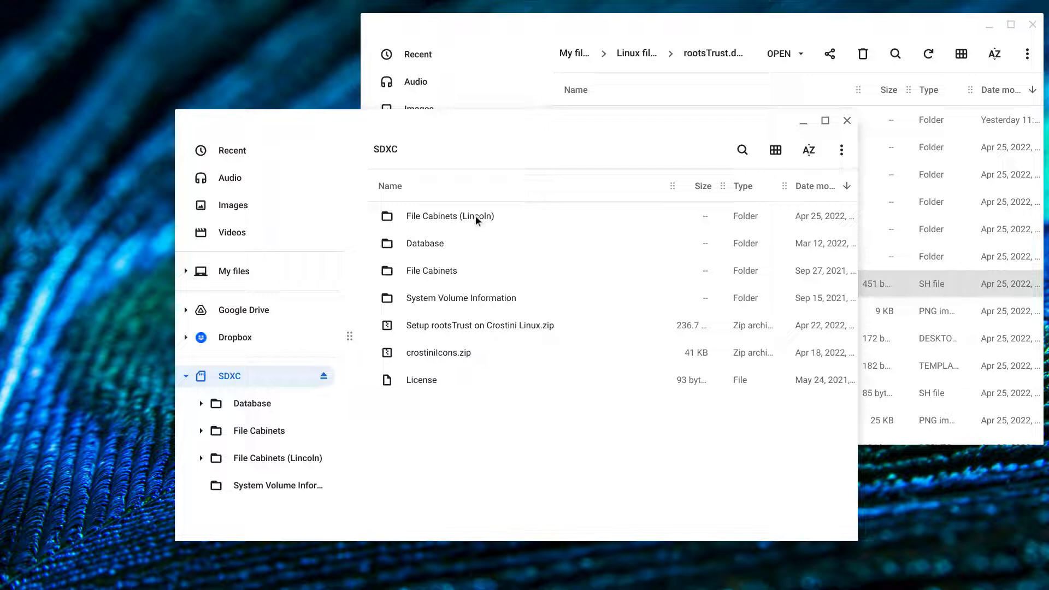
Step: Switch to rootsTrust on the Linux desk, view Thomas Lincoln's record and go back to Abraham Lincoln's to check their portraits
key("F5")
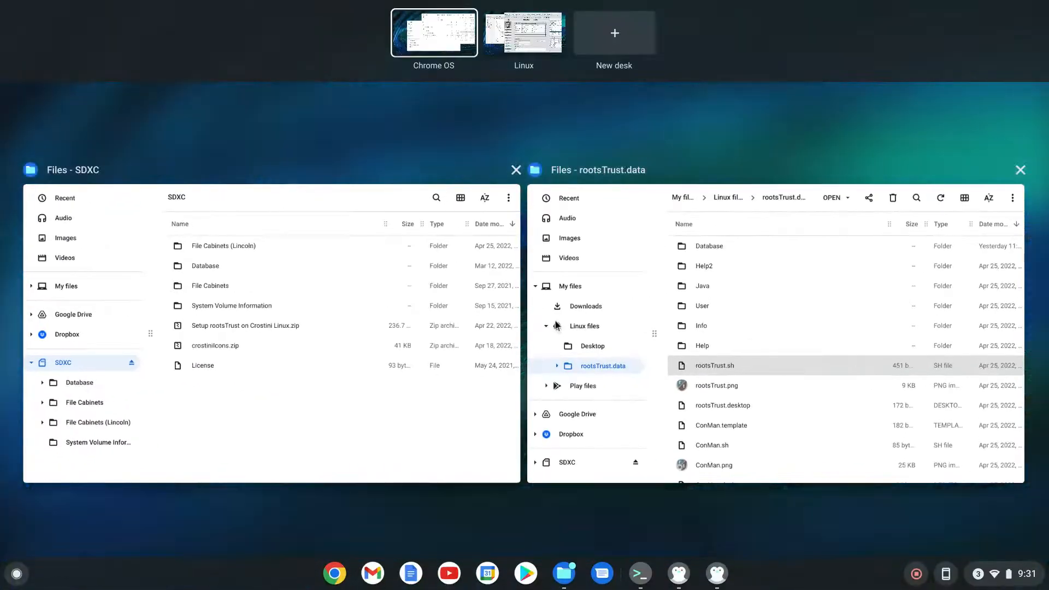
mouse_move(557, 21)
left_click(520, 44)
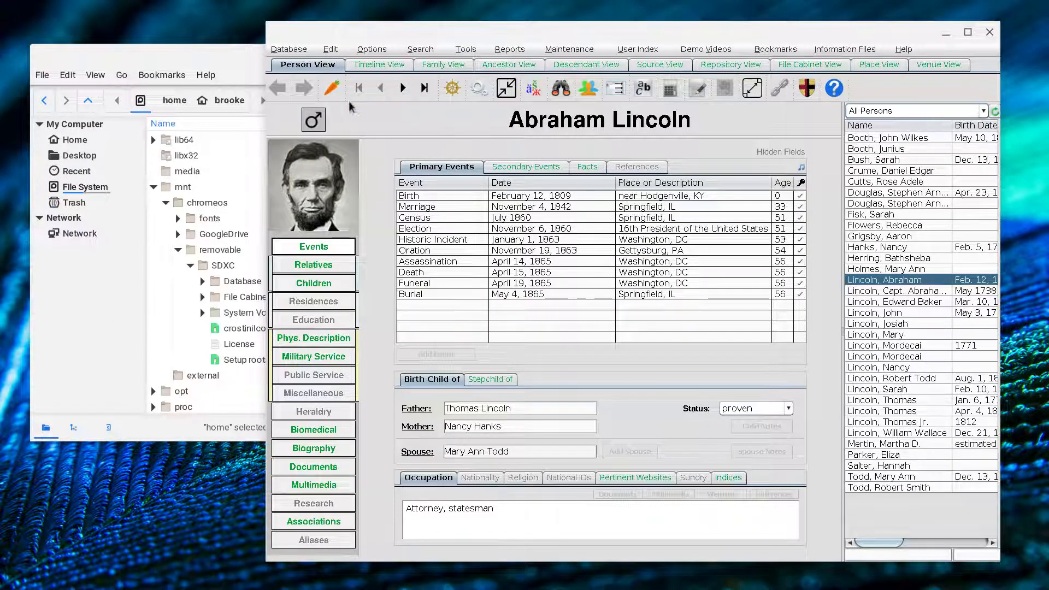
left_click(404, 91)
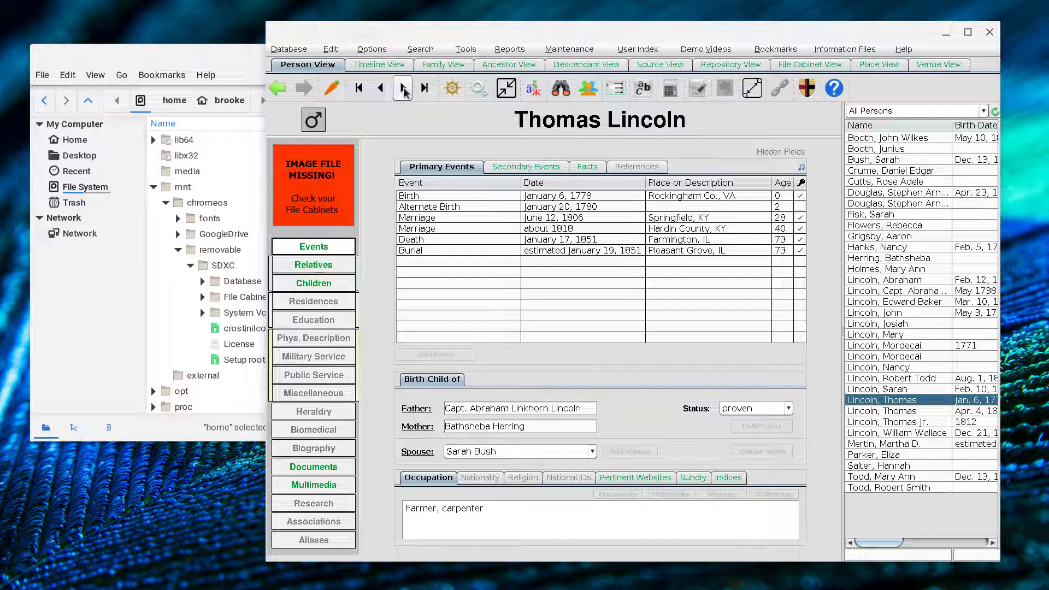
left_click(277, 89)
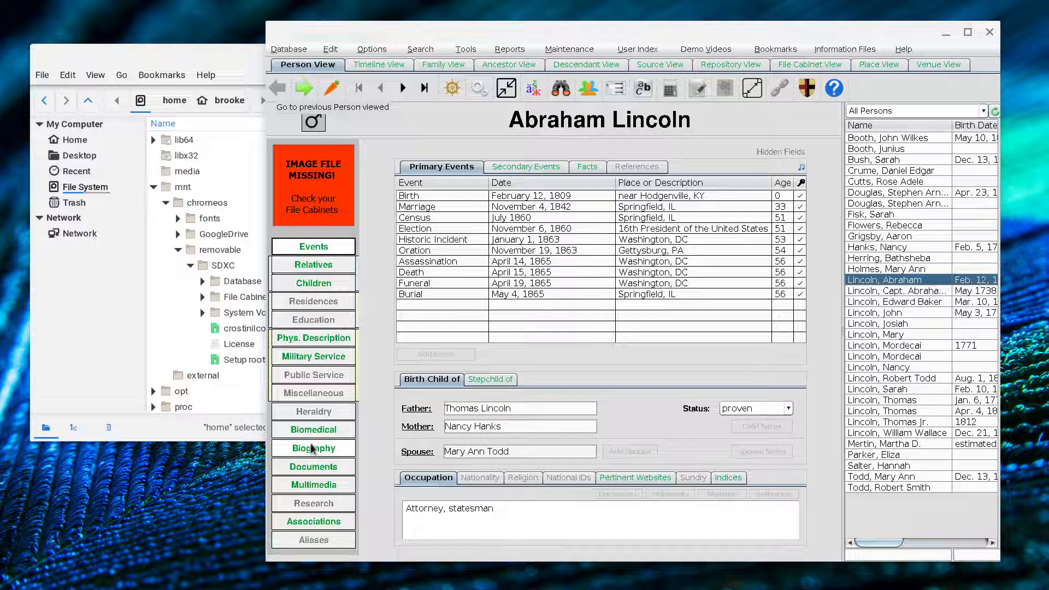
Step: Check whether Abraham Lincoln's document and multimedia files still open, dismissing any messages
left_click(317, 467)
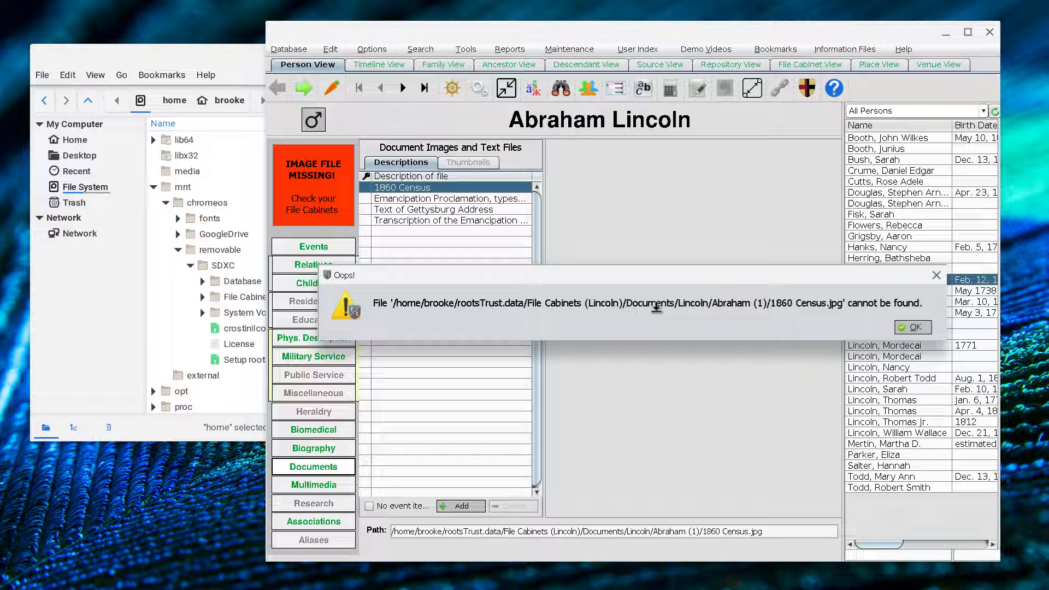
left_click(913, 328)
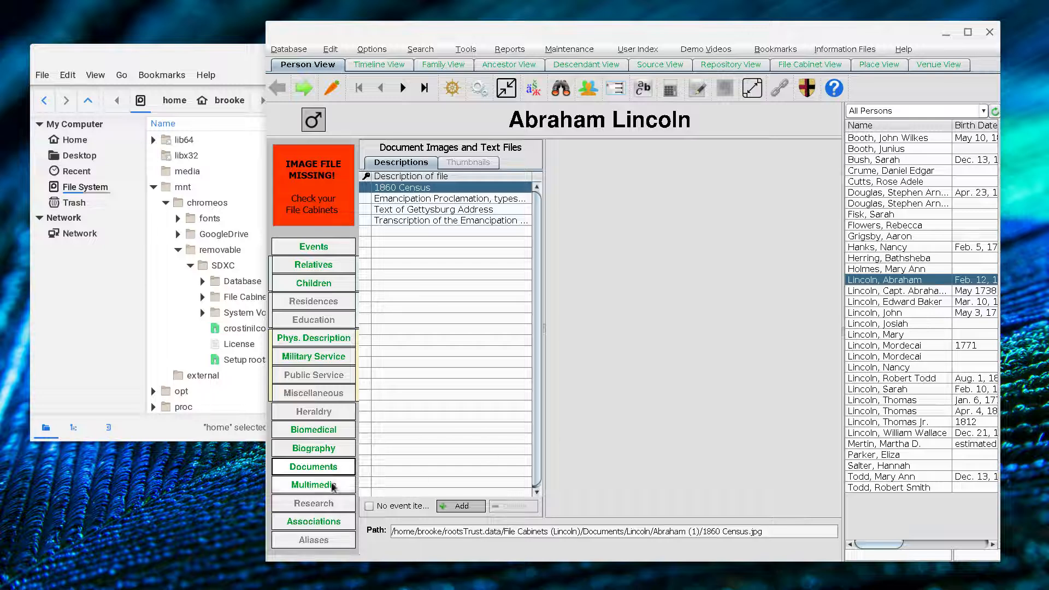
left_click(311, 486)
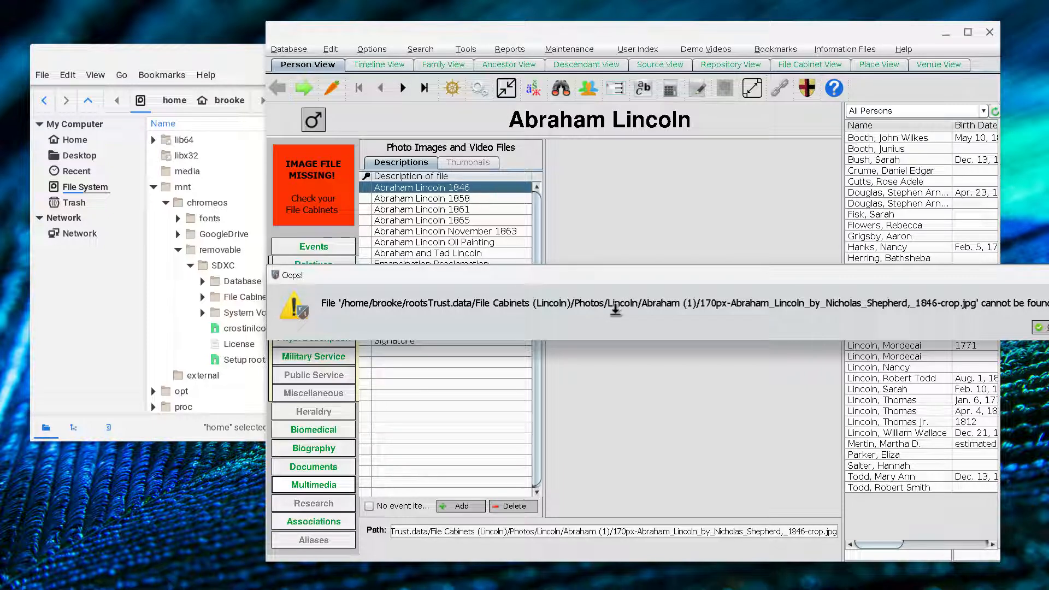
left_click(1042, 329)
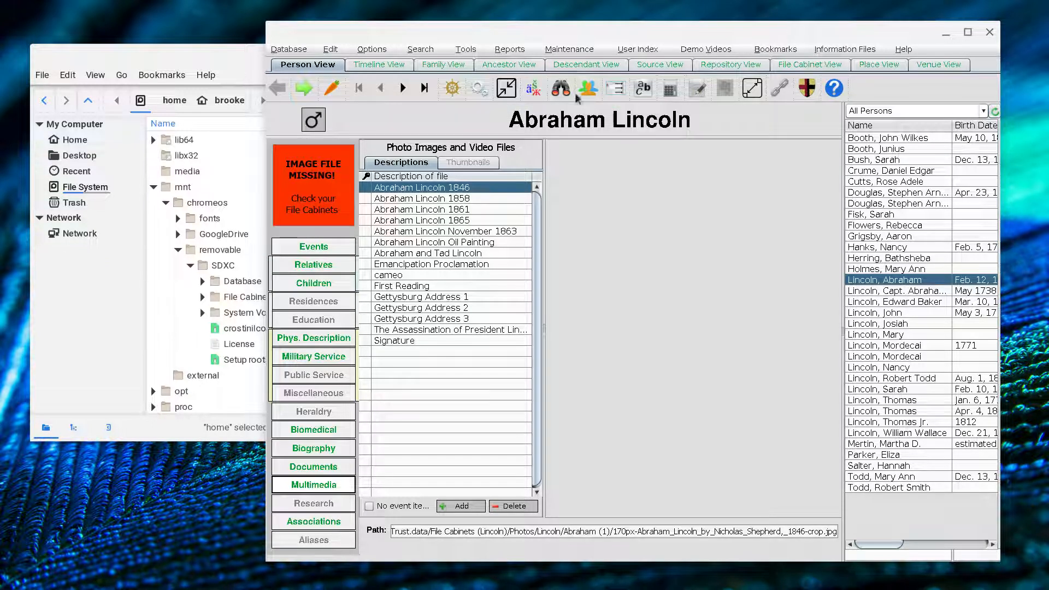
Step: Open the Photos file cabinet definition in the preferences for editing and start choosing its directory
left_click(479, 88)
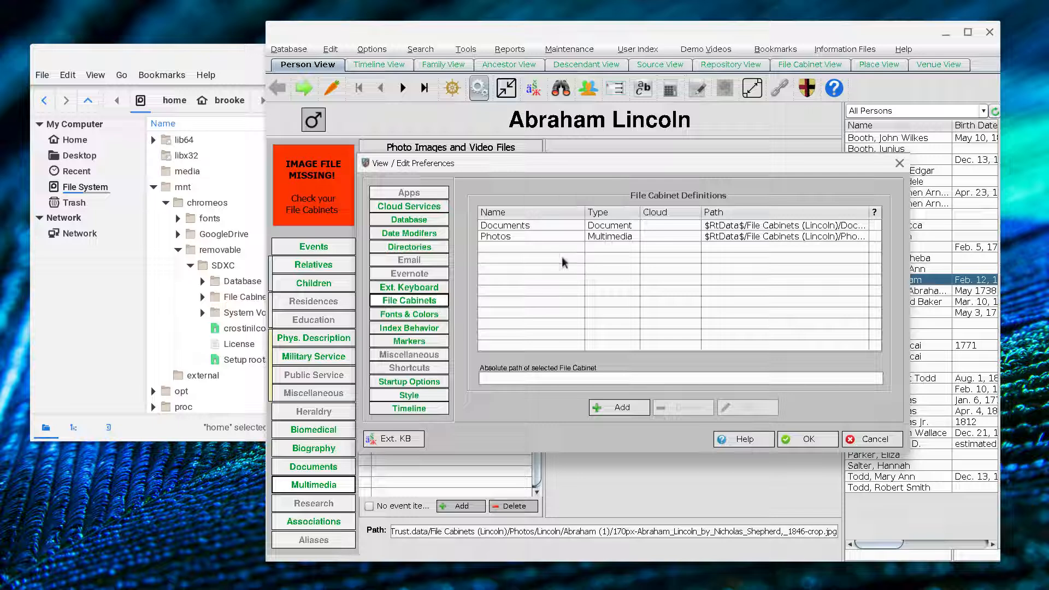
left_click(735, 233)
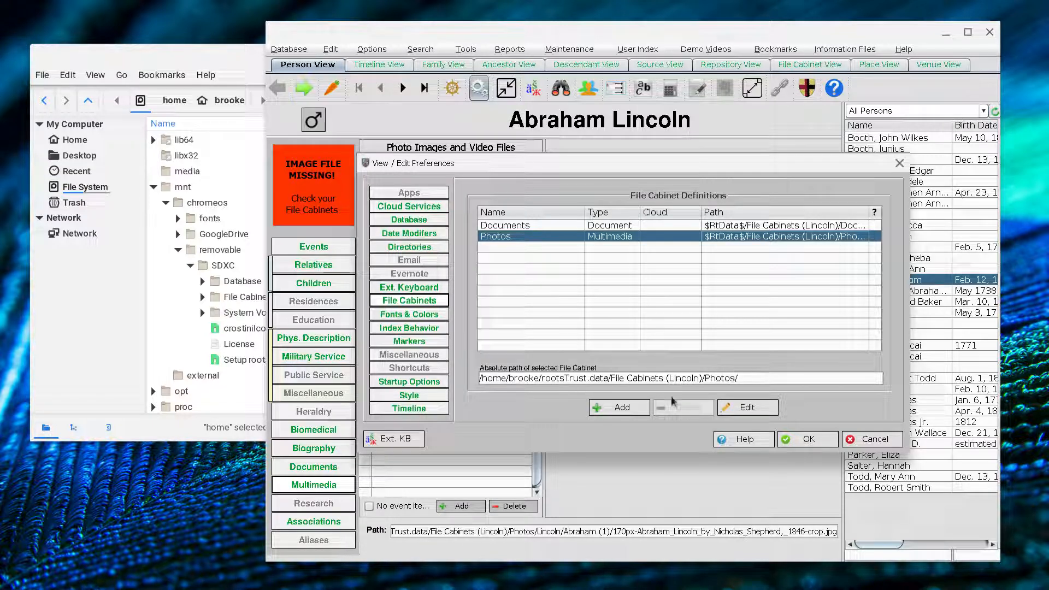
left_click(737, 407)
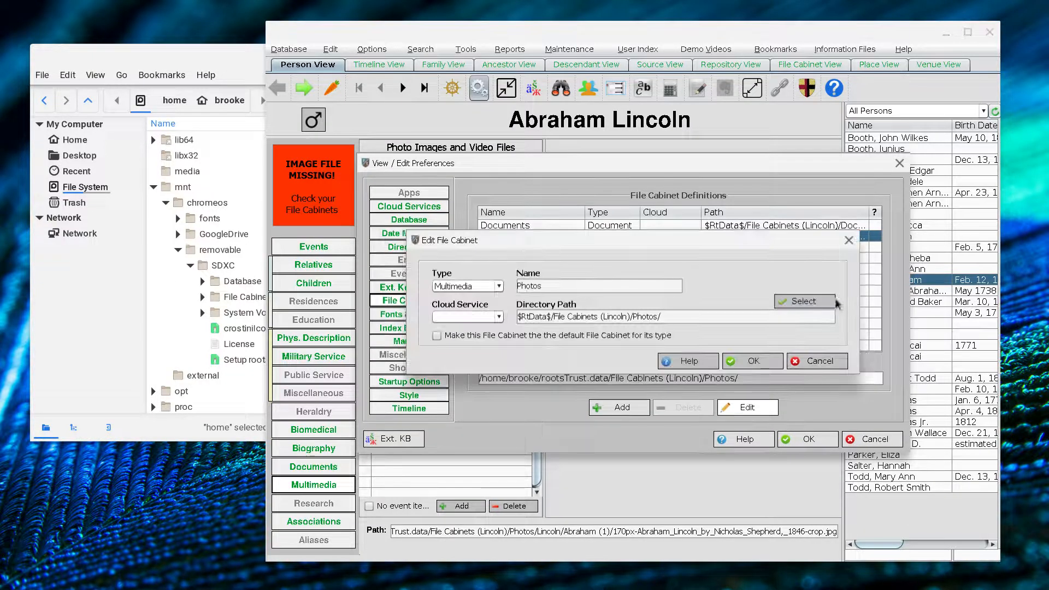
left_click(811, 301)
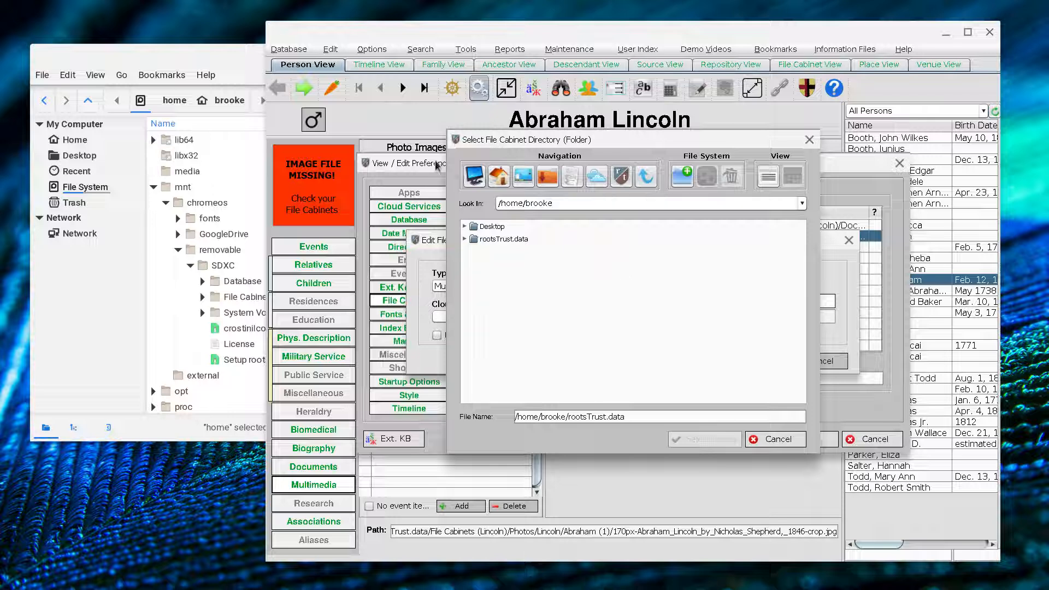
Step: Set the Photos file cabinet's directory to /mnt/chromeos/removable/SDXC/File Cabinets (Lincoln)/Photos and save the definition
left_click(474, 175)
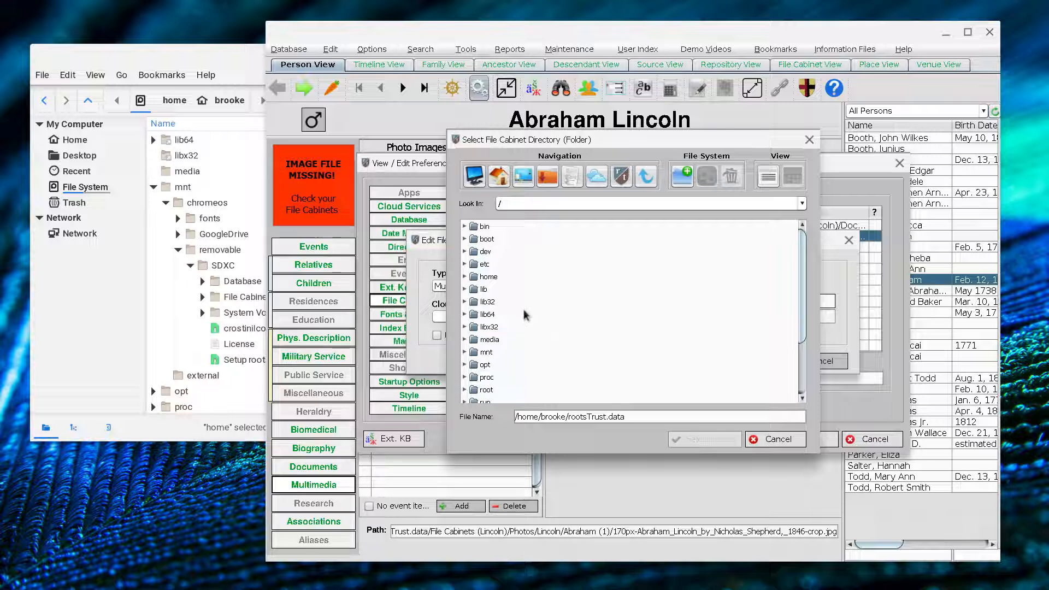
left_click(464, 352)
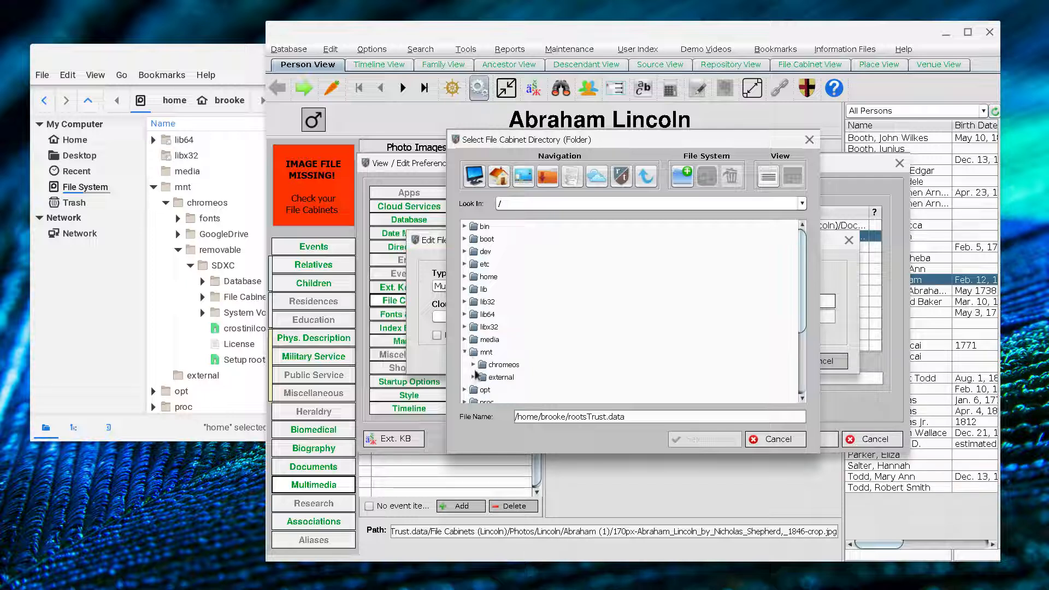
left_click(473, 364)
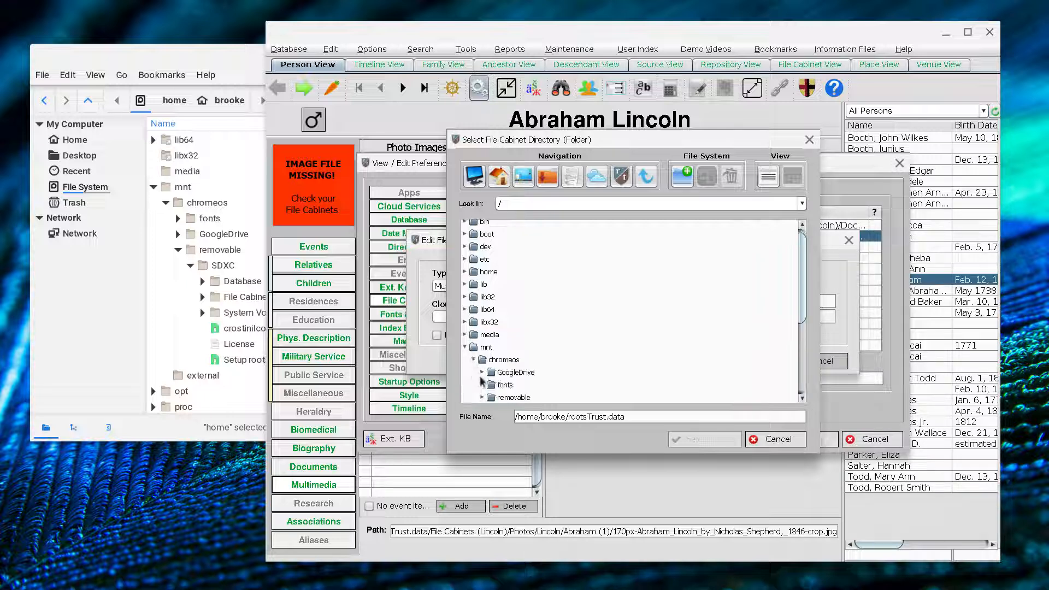
scroll(481, 381, "down", 3)
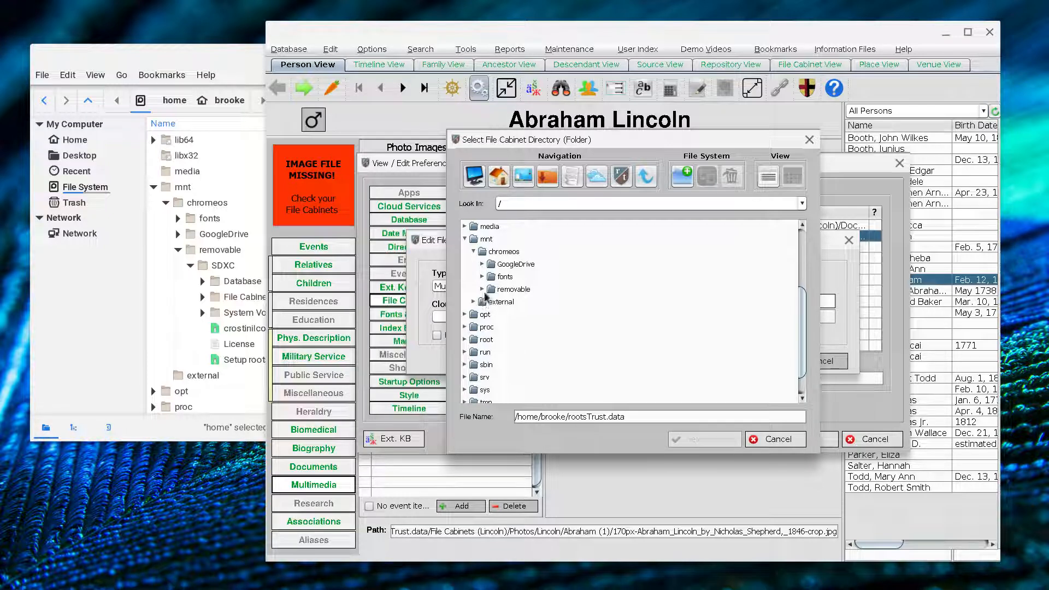
left_click(483, 290)
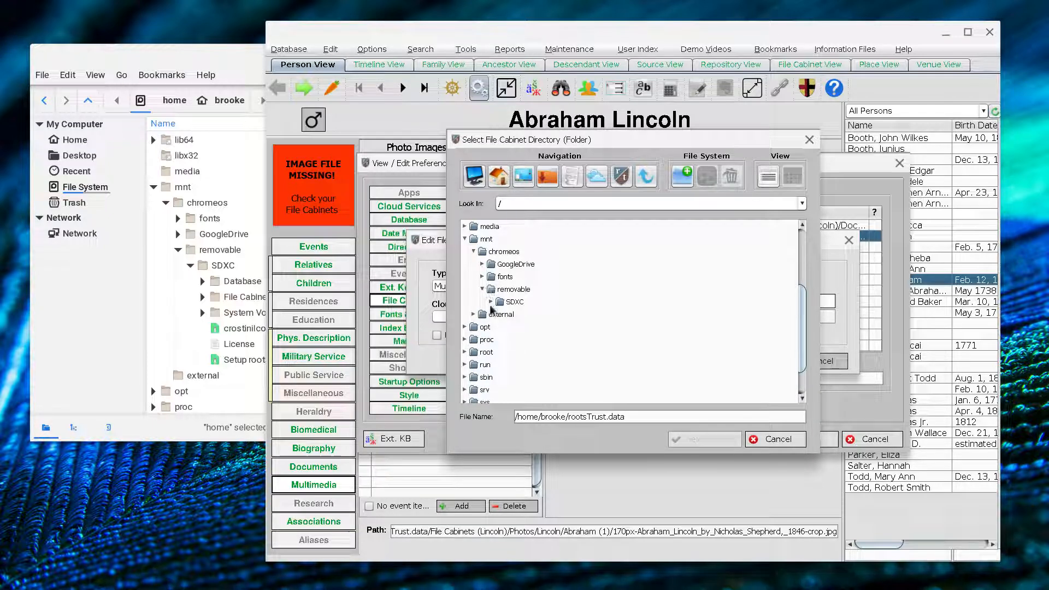
left_click(491, 303)
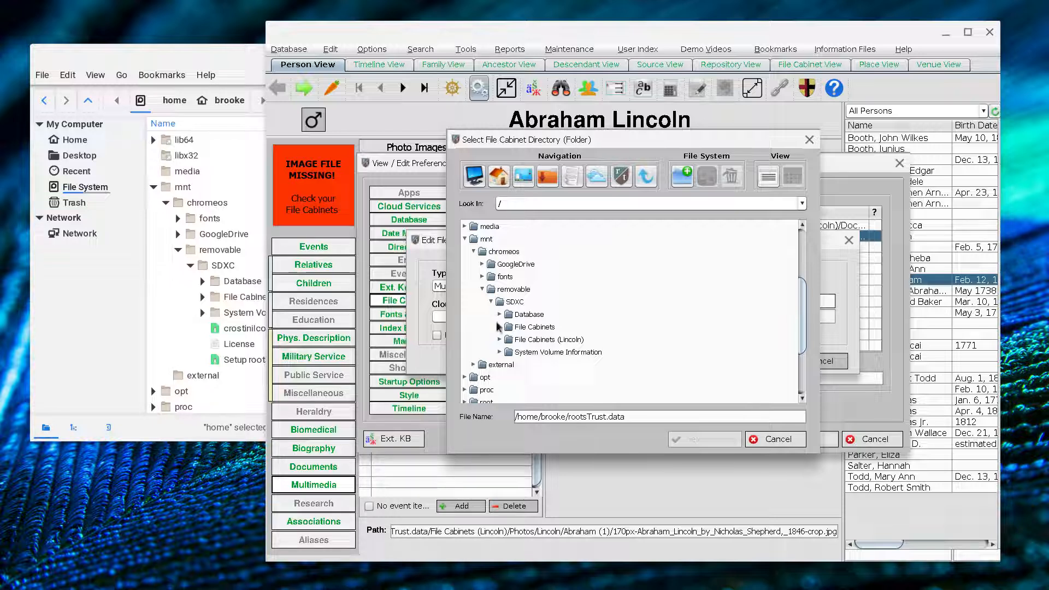
left_click(499, 340)
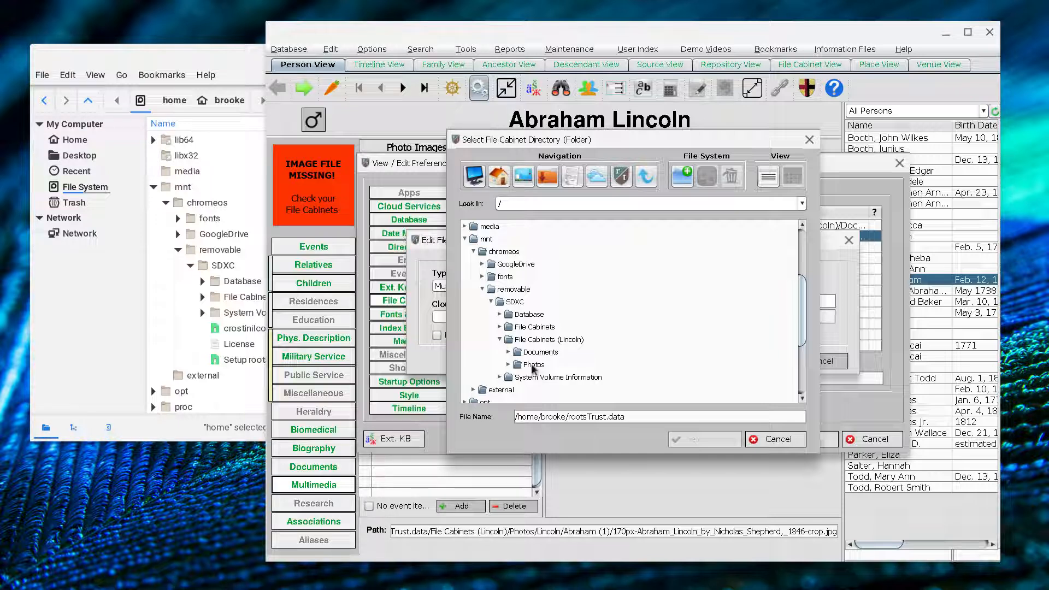
left_click(534, 365)
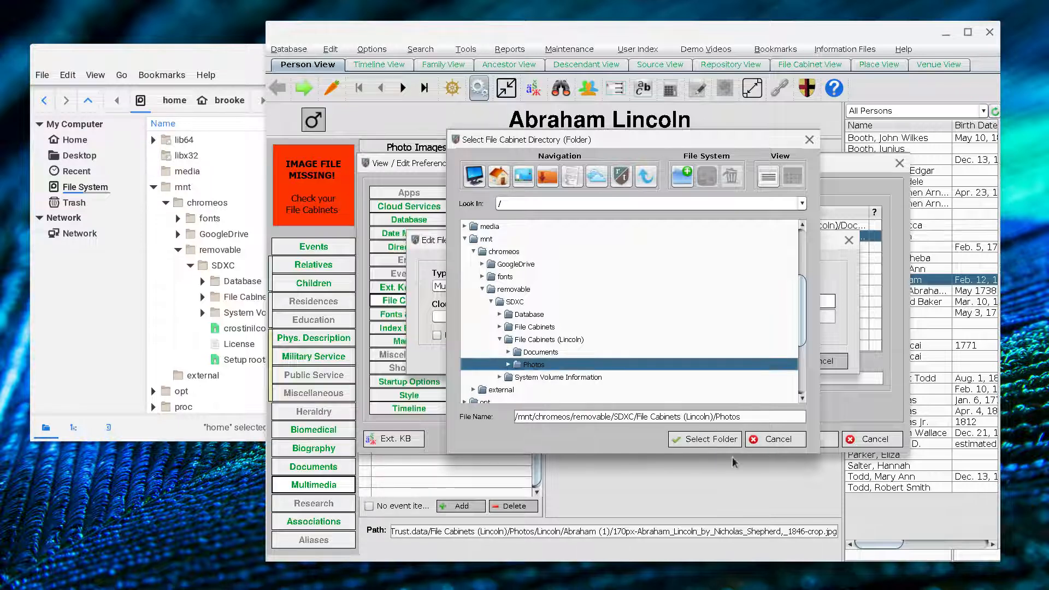
left_click(722, 444)
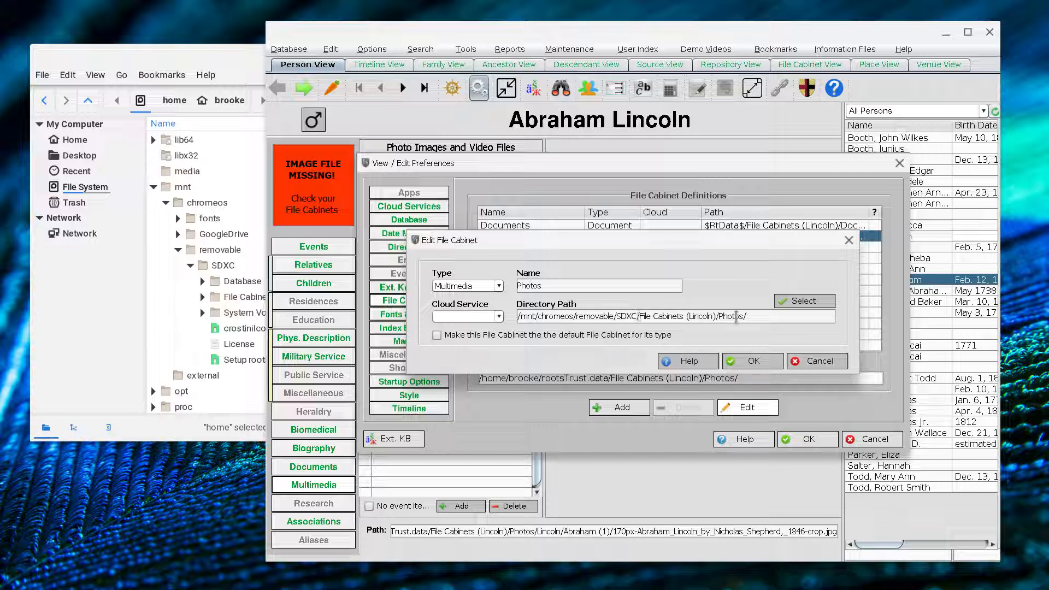
left_click(748, 362)
left_click(749, 367)
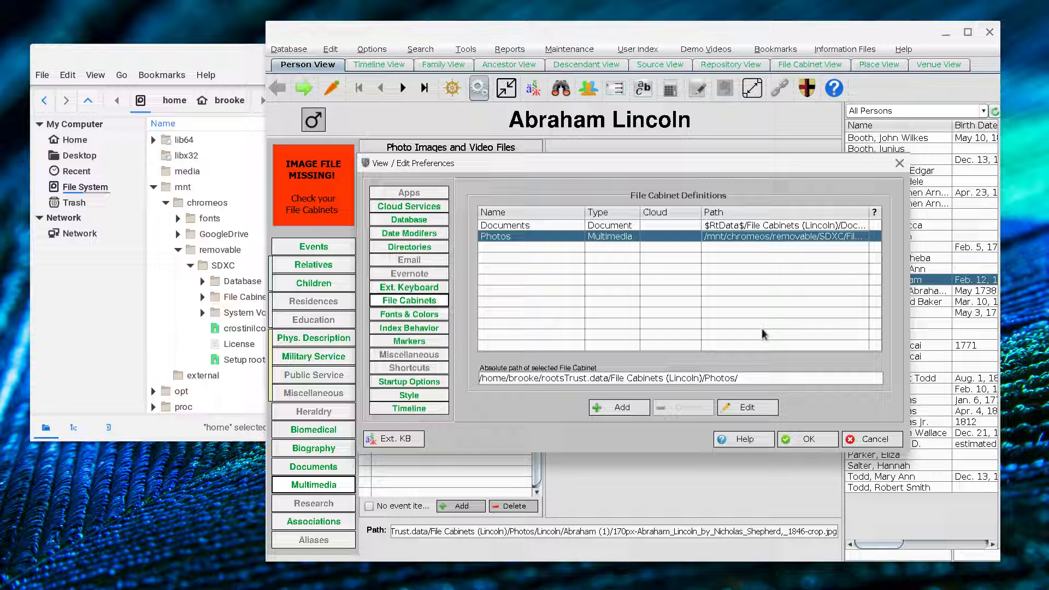
Step: Set the Documents file cabinet's directory to /mnt/chromeos/removable/SDXC/File Cabinets (Lincoln)/Documents, then save the definition and the preferences
left_click(745, 225)
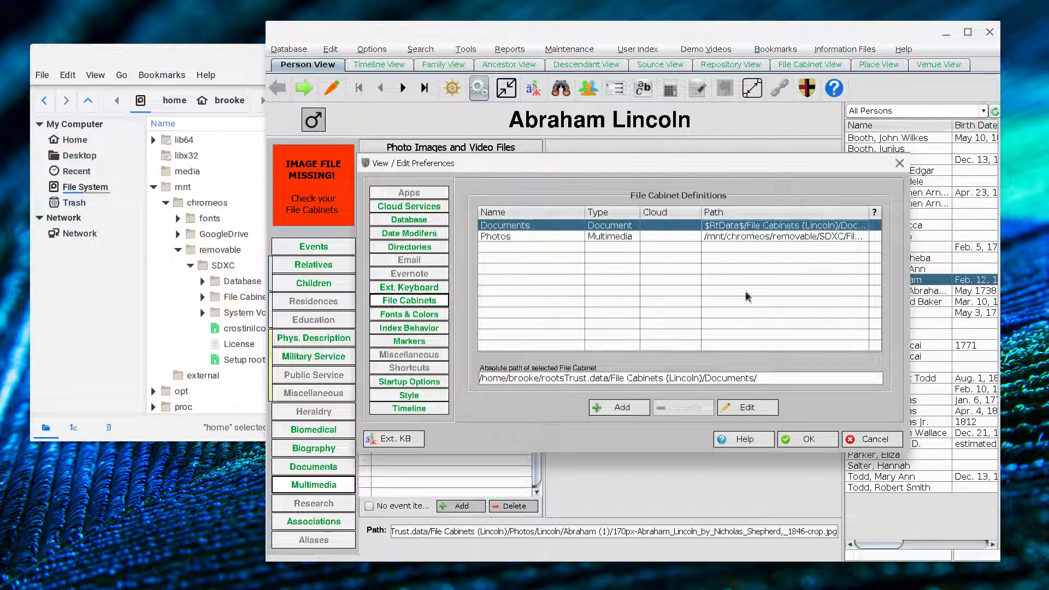
left_click(745, 408)
left_click(803, 302)
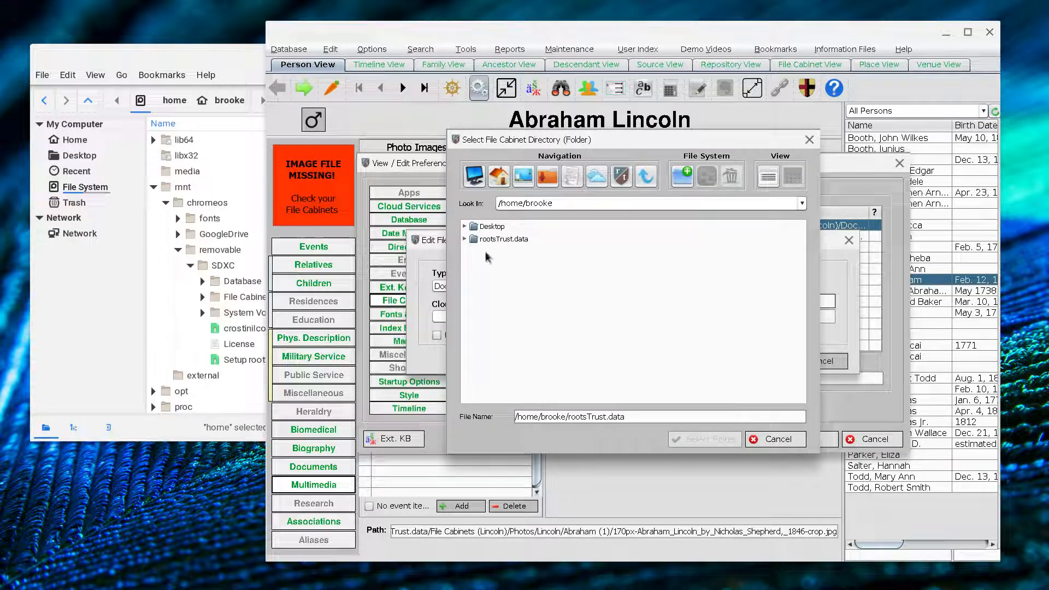
left_click(475, 176)
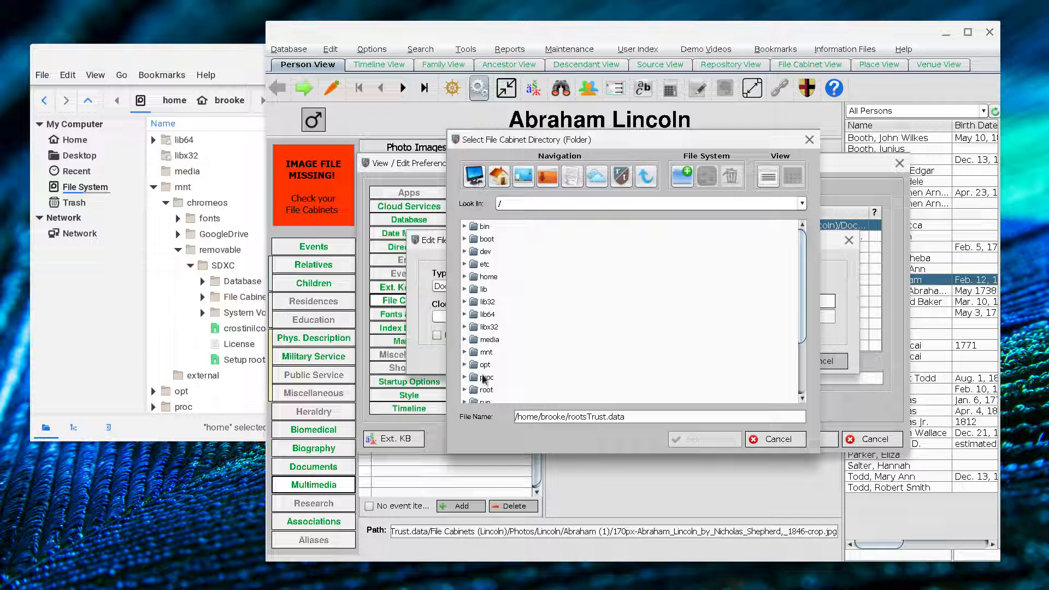
left_click(465, 351)
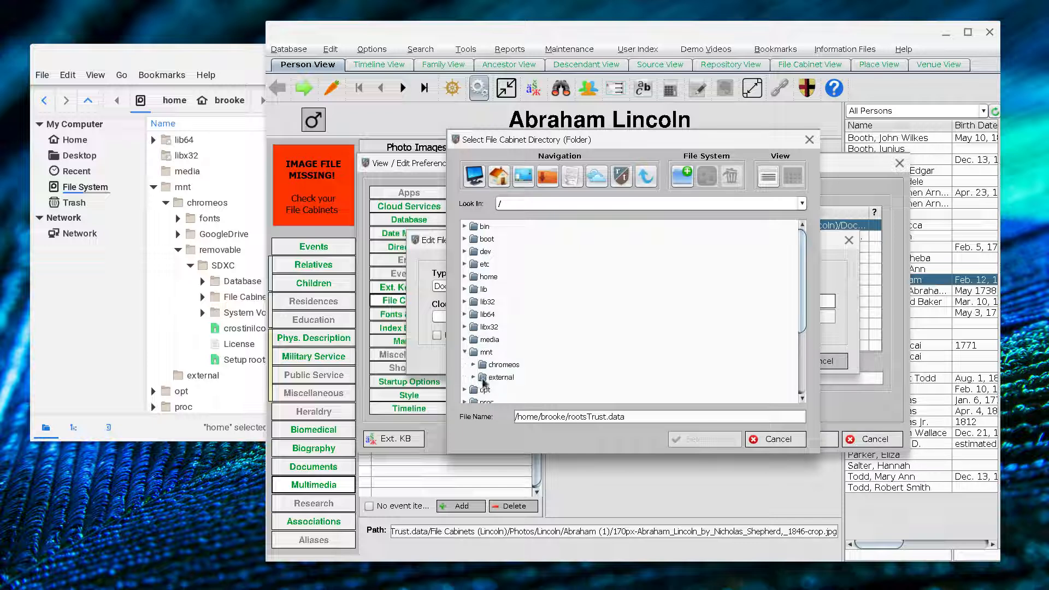
left_click(474, 364)
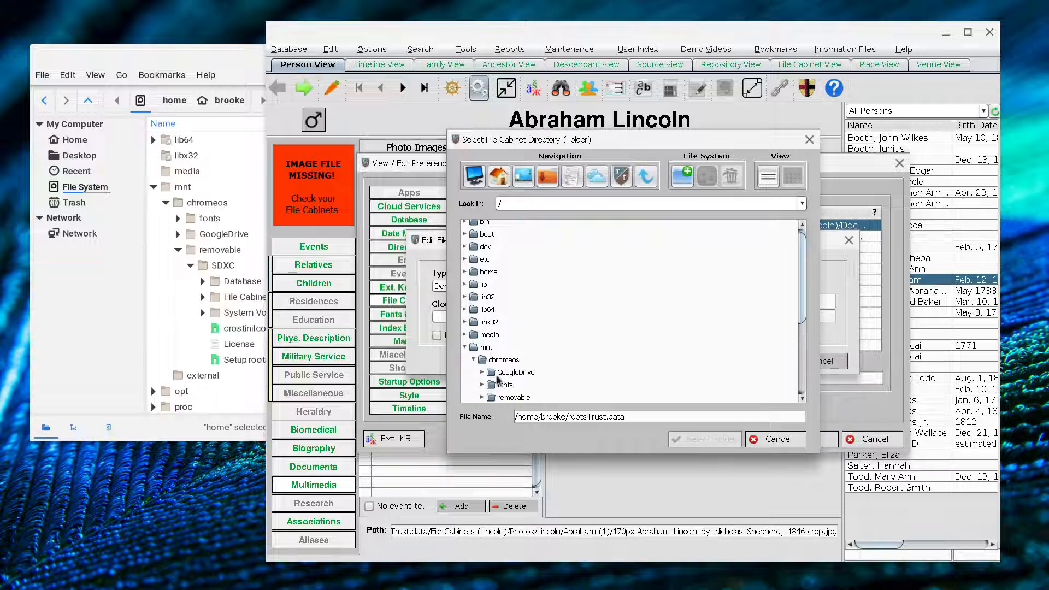
scroll(500, 377, "down", 2)
left_click(483, 327)
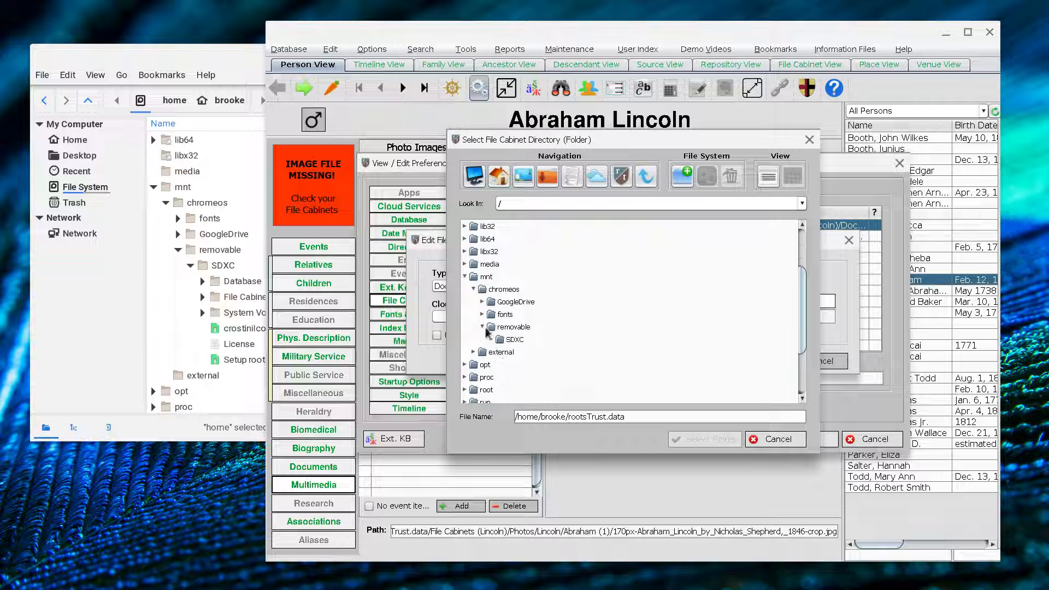
left_click(491, 339)
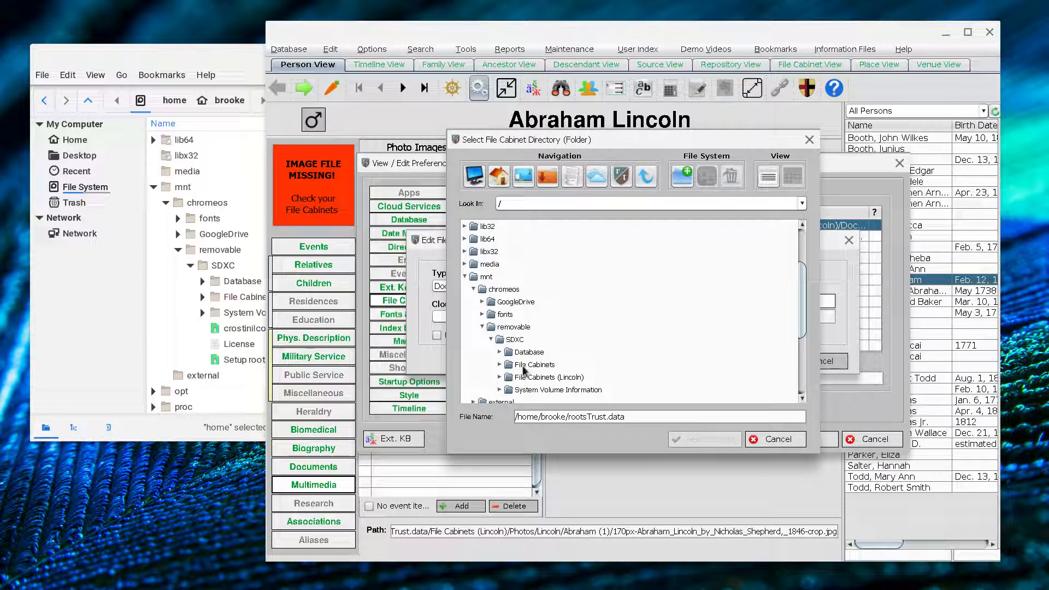
left_click(499, 377)
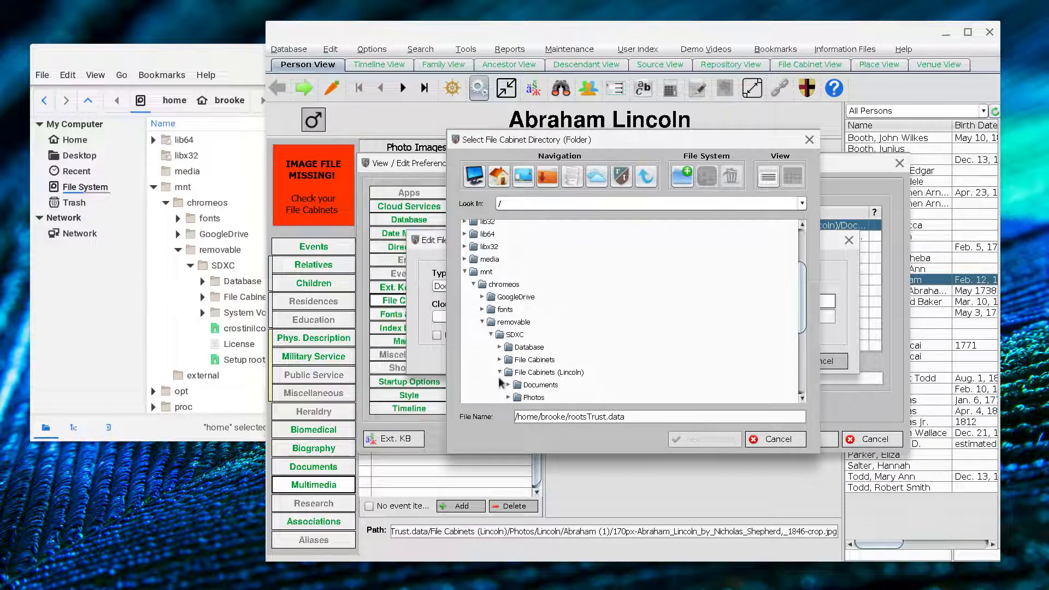
left_click(547, 386)
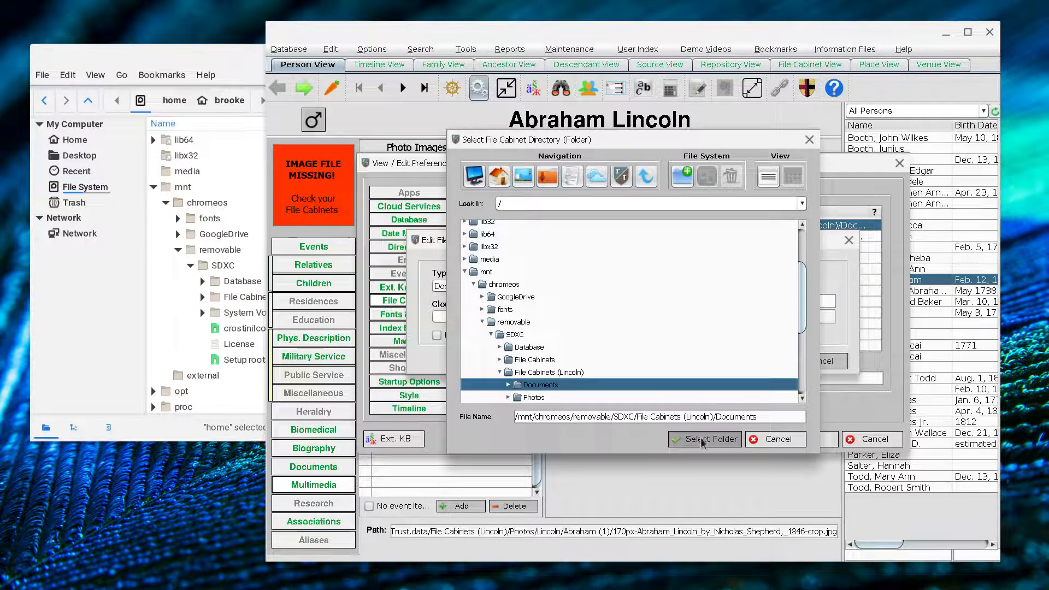
left_click(704, 439)
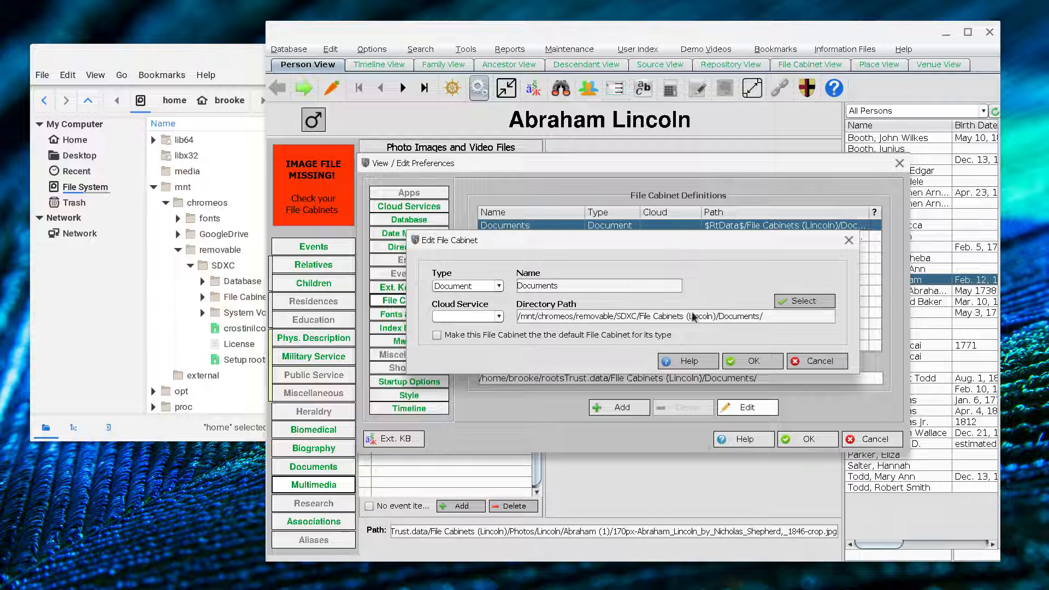
left_click(759, 365)
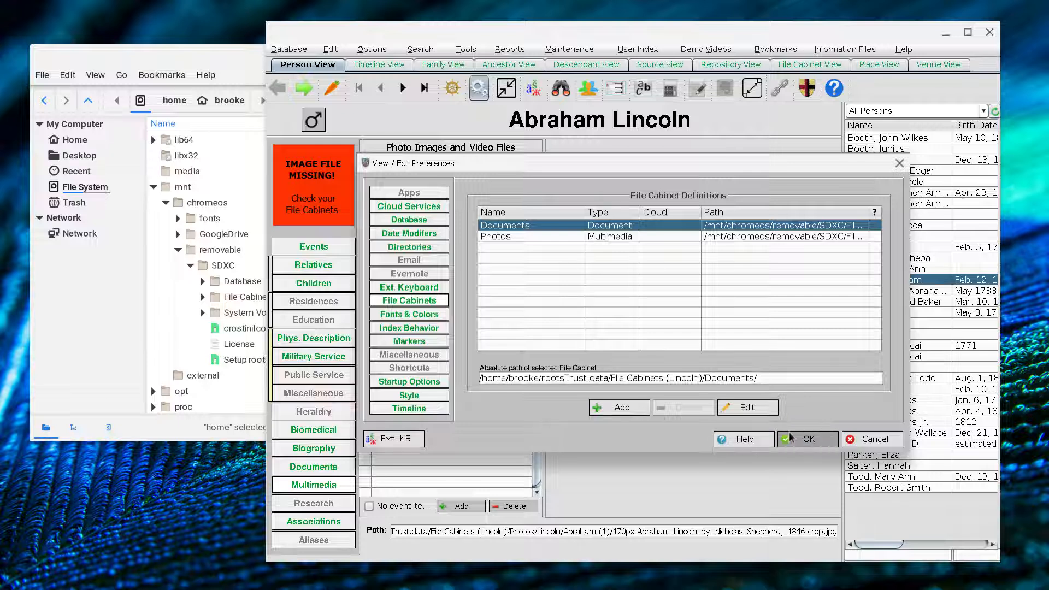
left_click(816, 441)
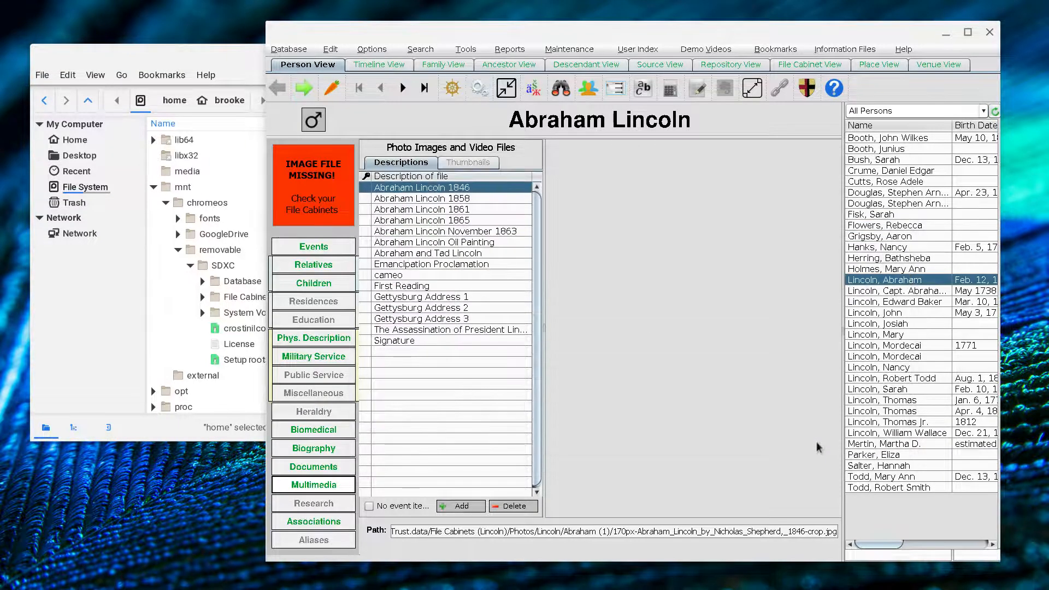
Step: Check the portraits in Thomas and Abraham Lincoln's records, including Abraham's document and multimedia files
left_click(403, 89)
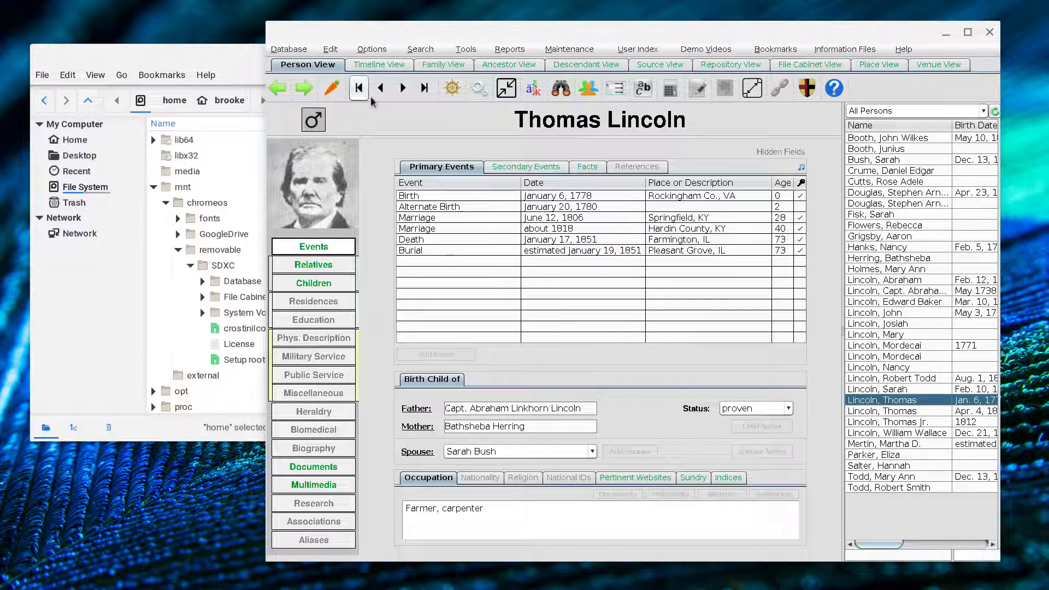
left_click(381, 92)
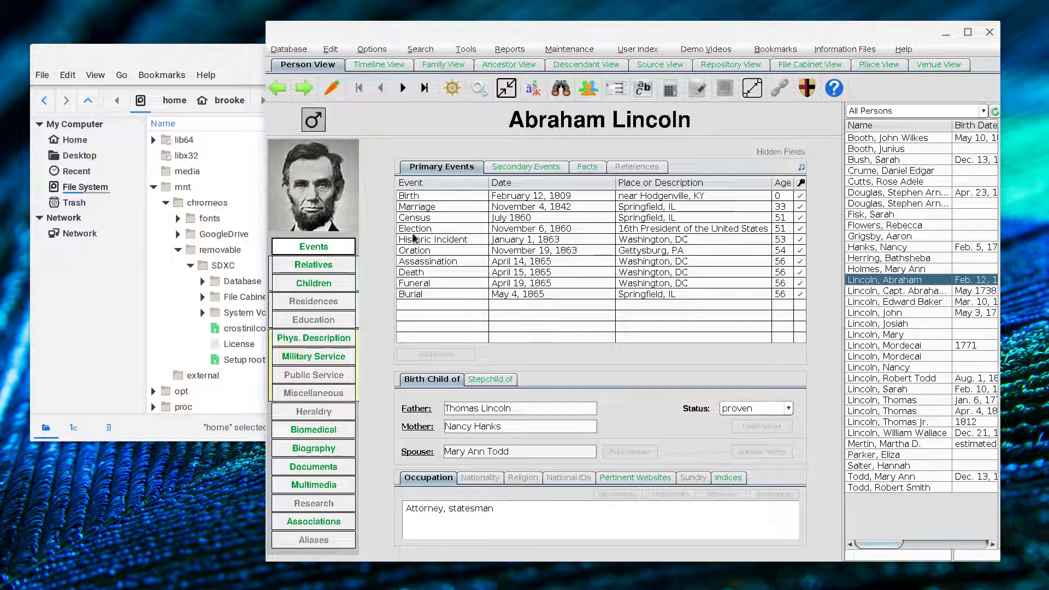
left_click(336, 468)
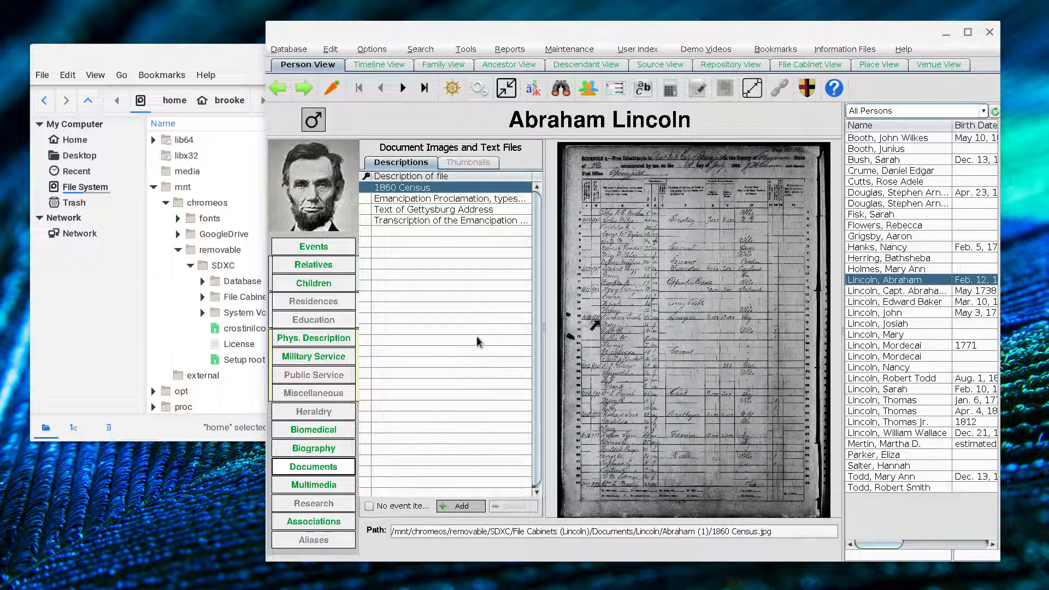
left_click(330, 487)
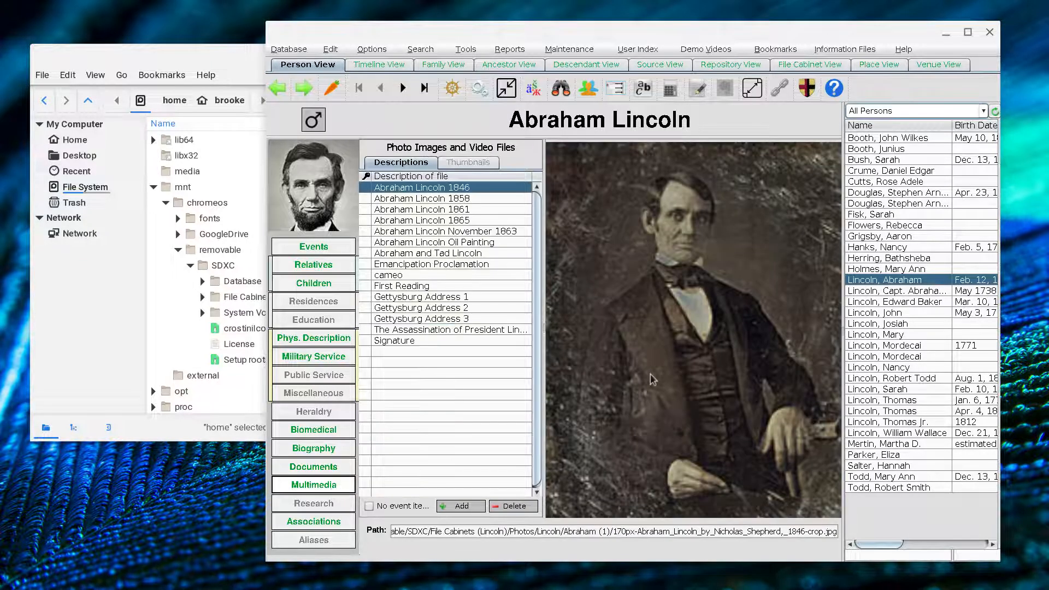